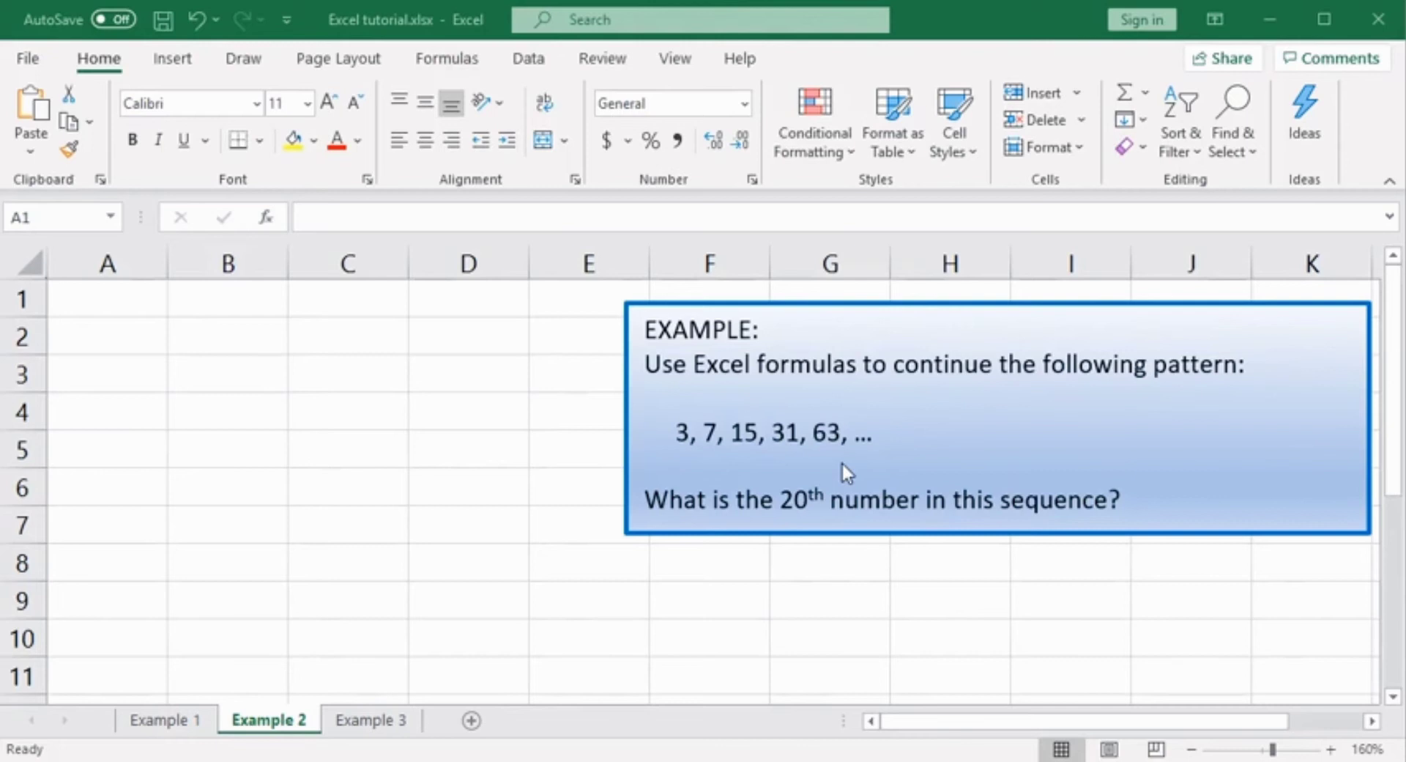
Enter the first four sequence numbers, 3, 7, 15 and 31, in cells A1 through A4.
click(113, 303)
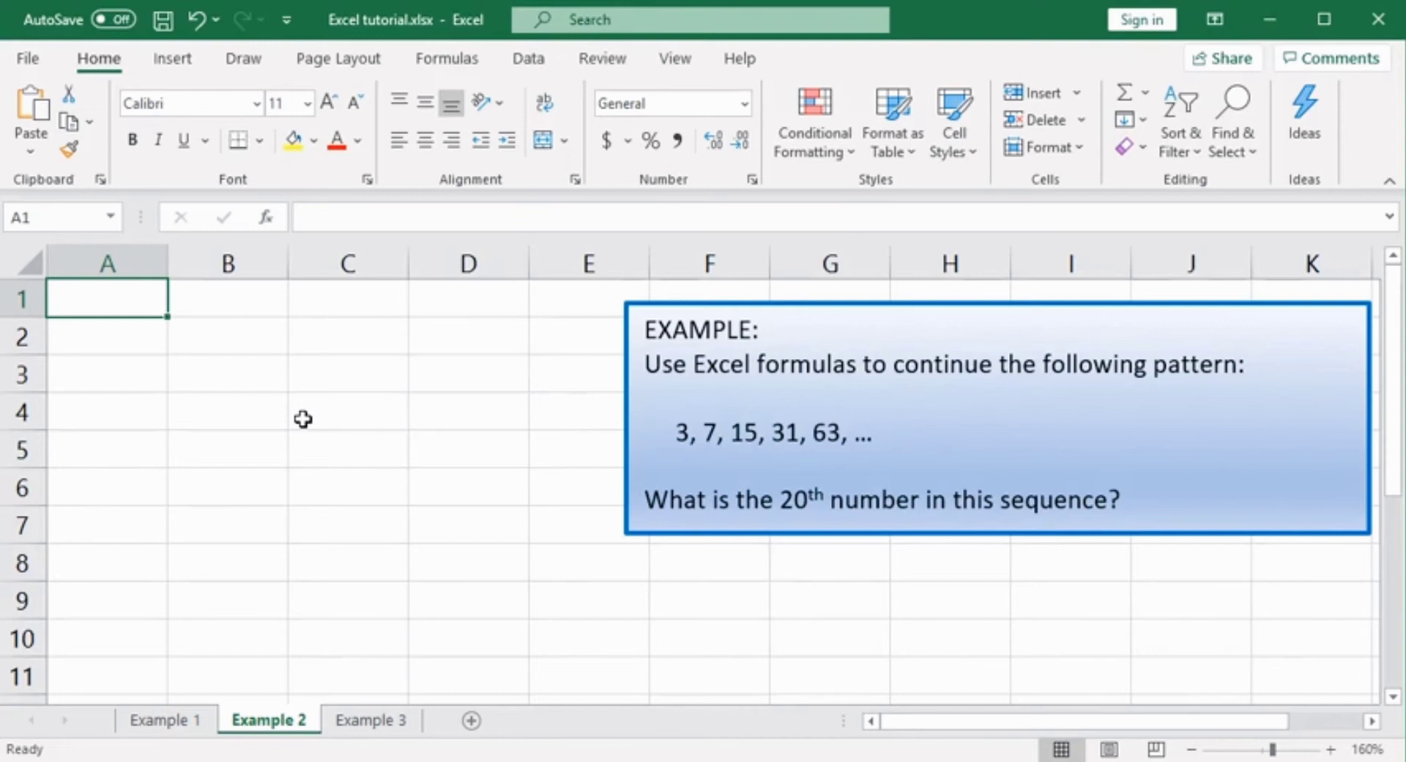
text(3)
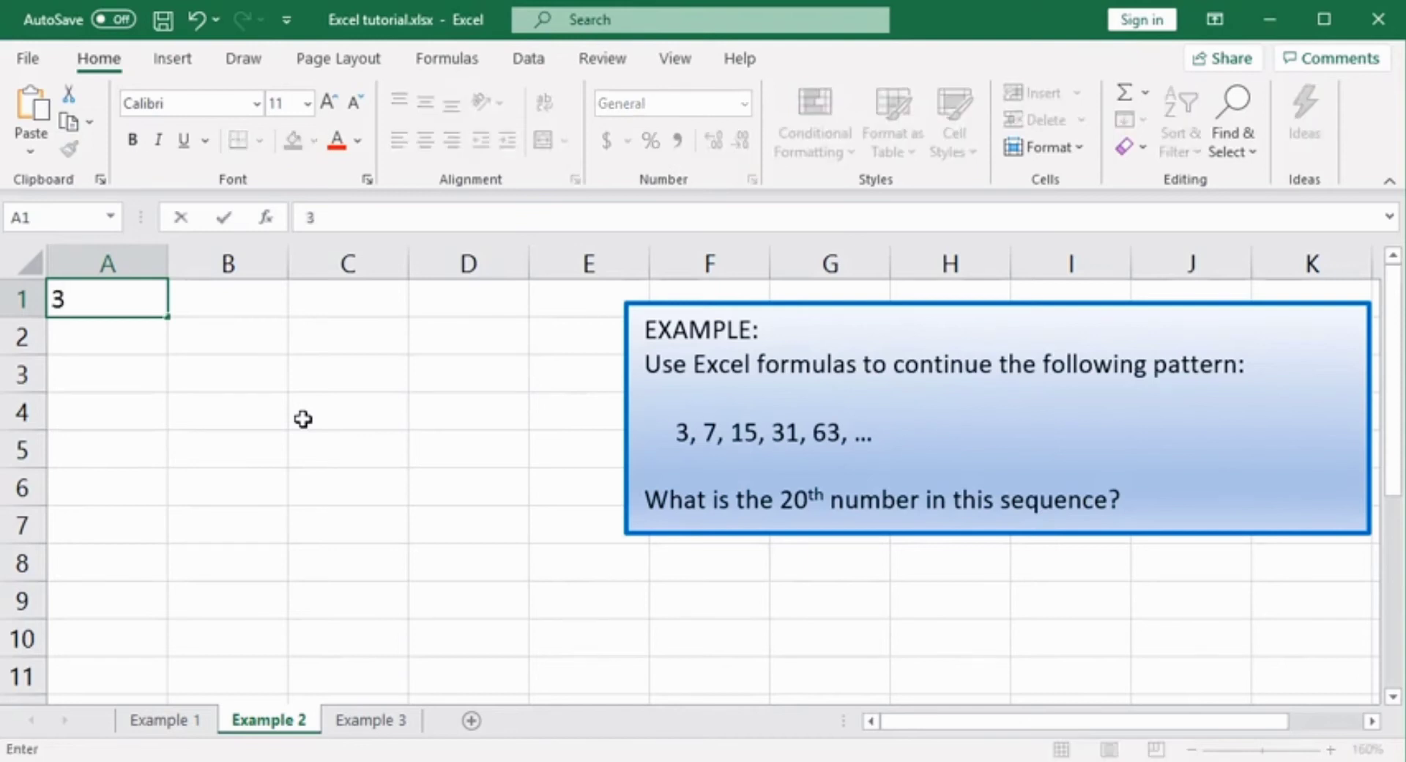
key(Return)
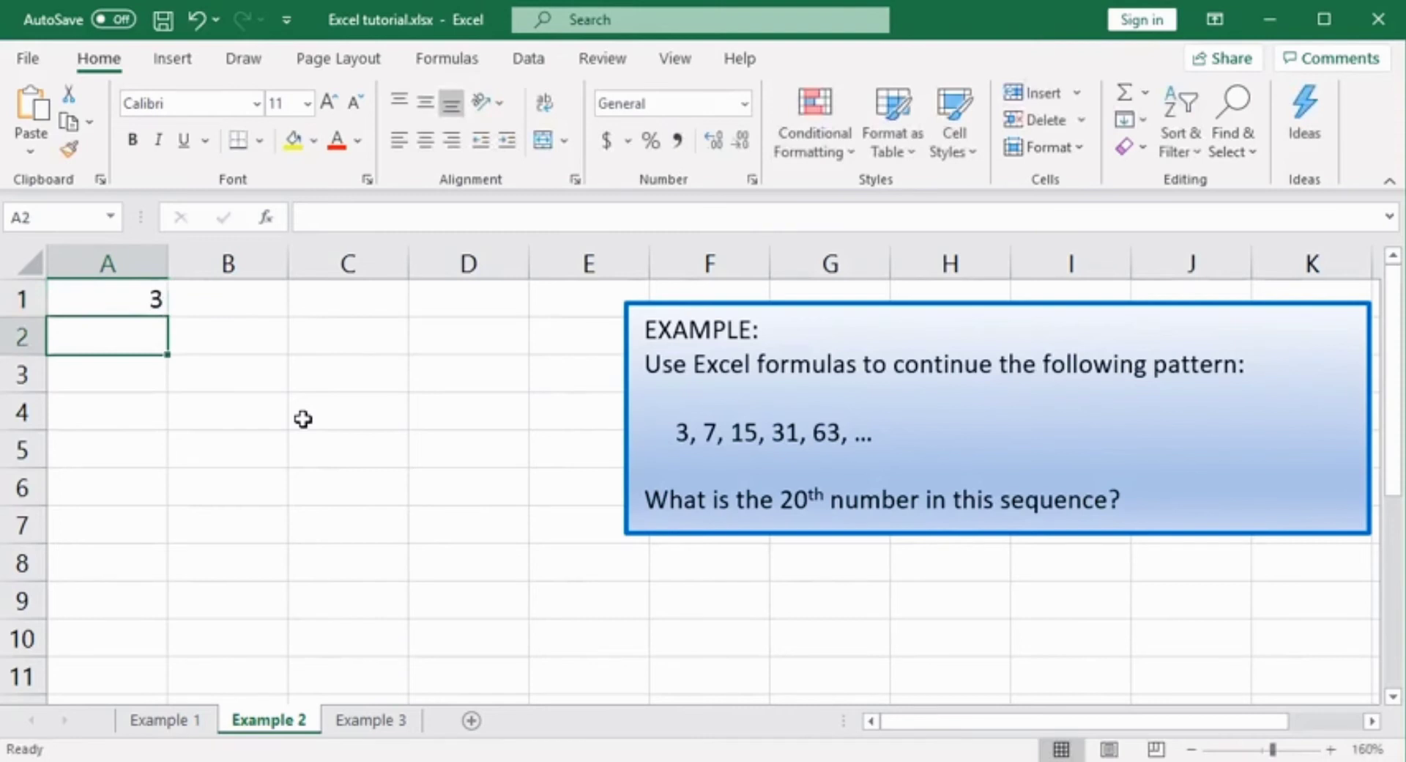
text(7)
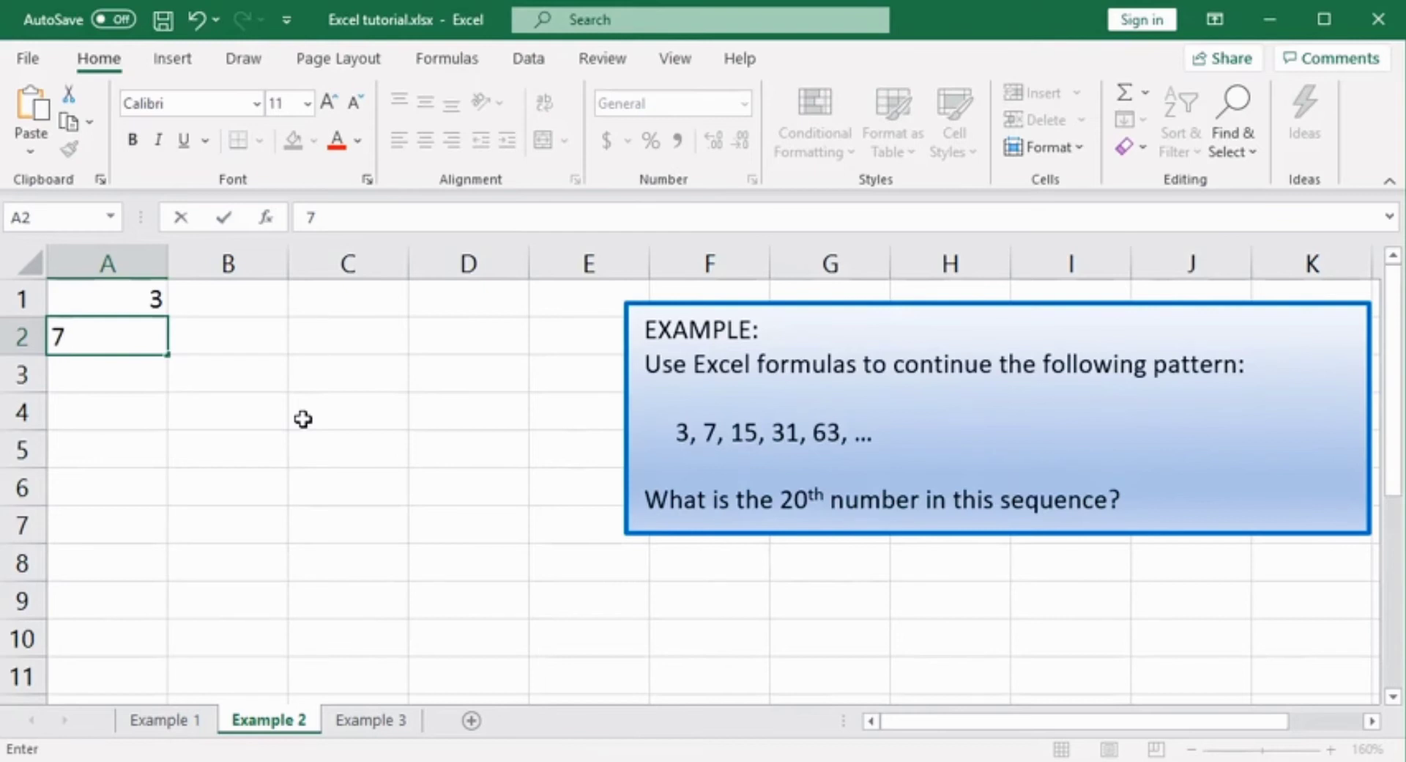
key(Return)
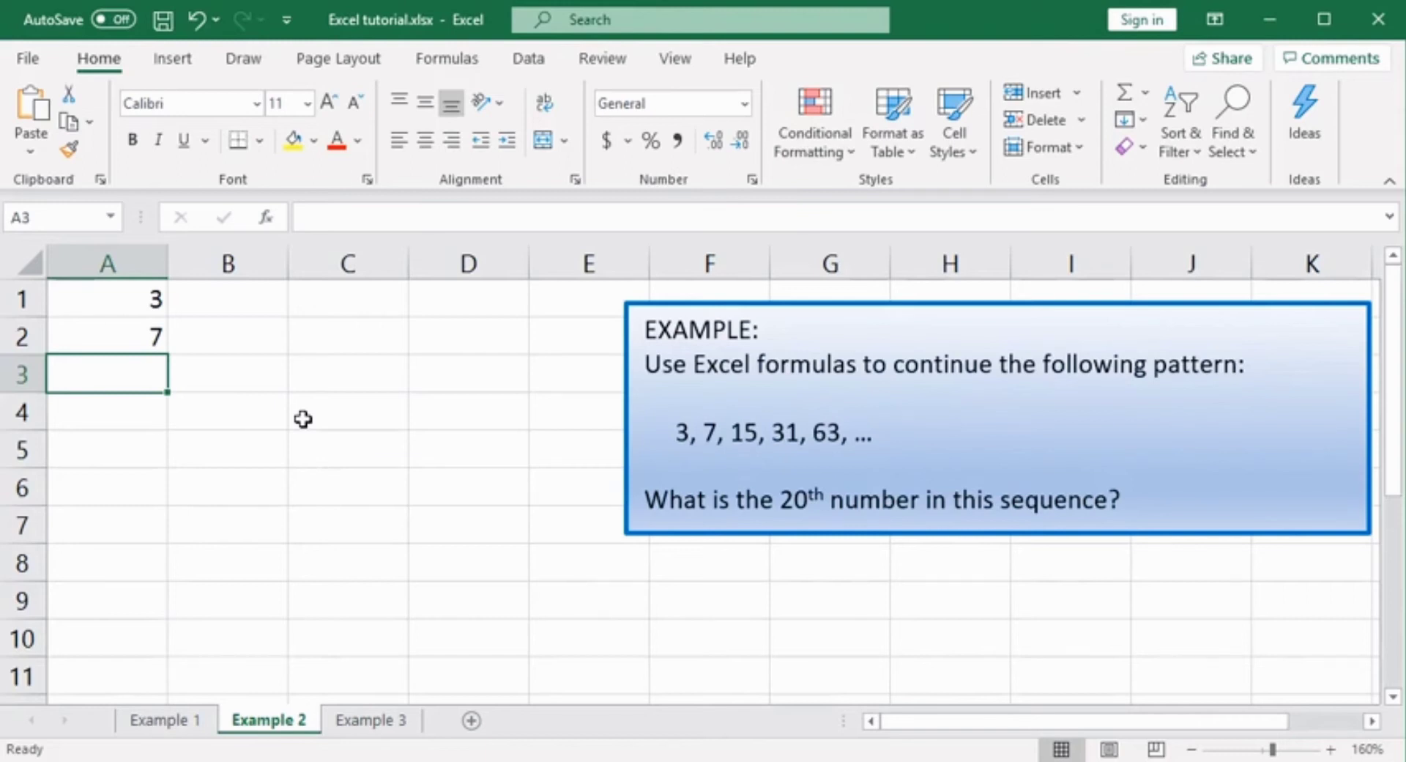
text(15)
key(Return)
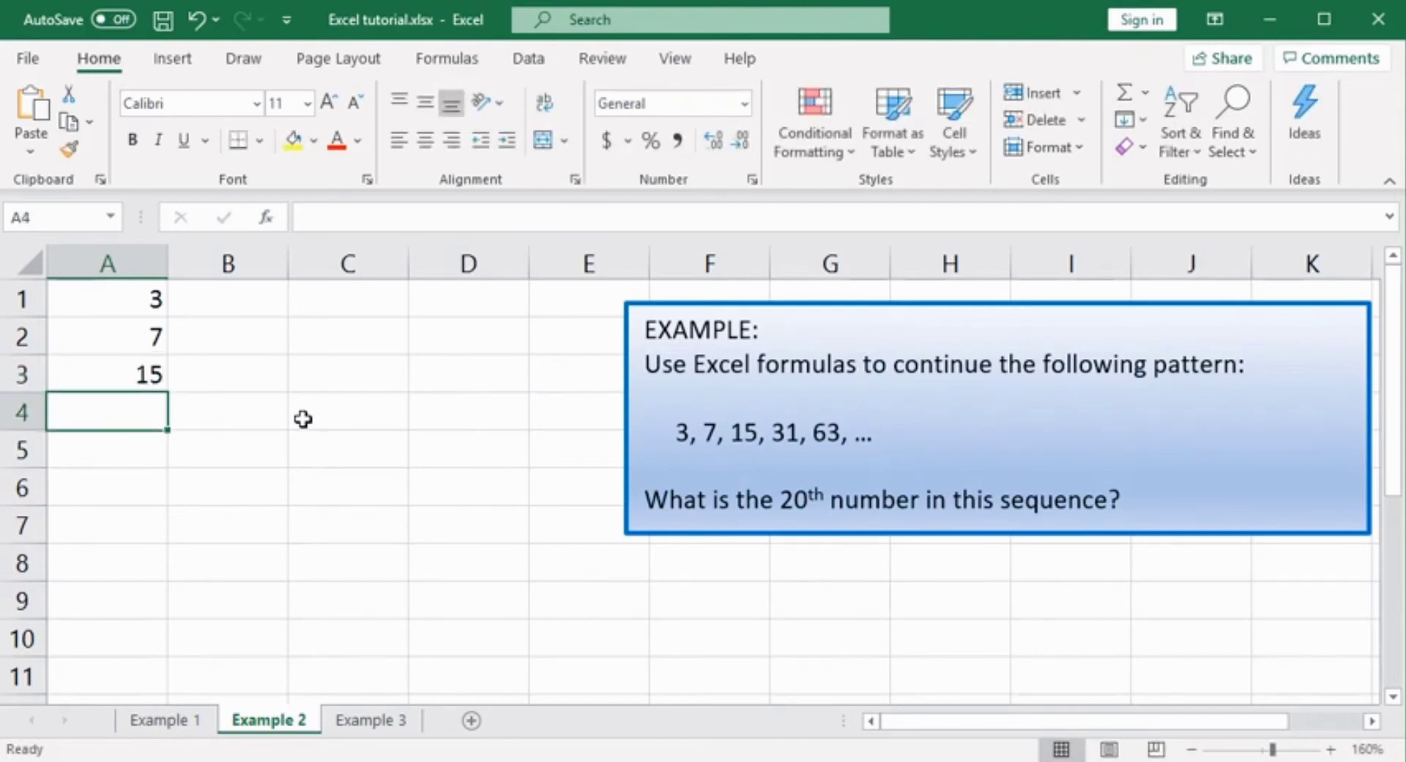
text(31)
key(Return)
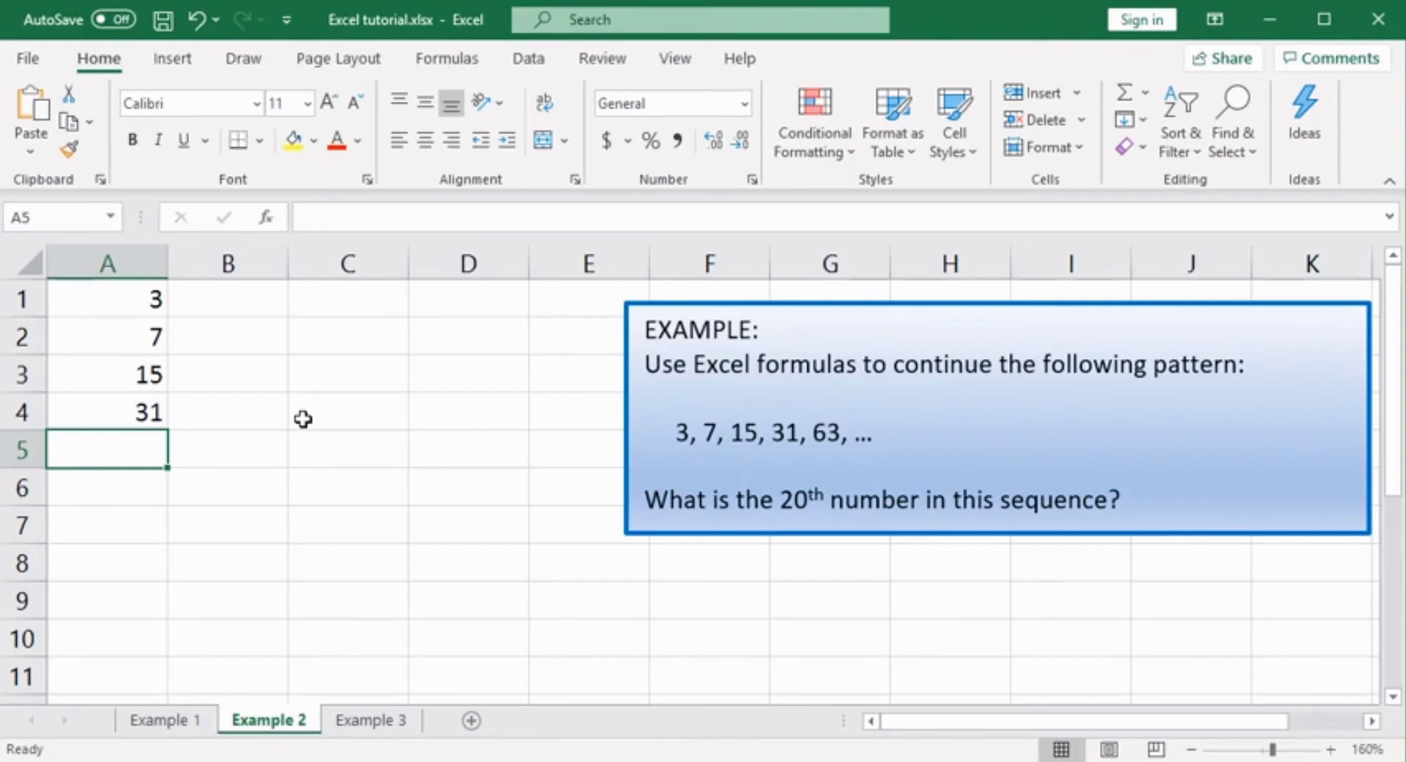
Enter the formula =A4*2+1 in cell A5 to calculate the fifth number of the sequence.
text(=)
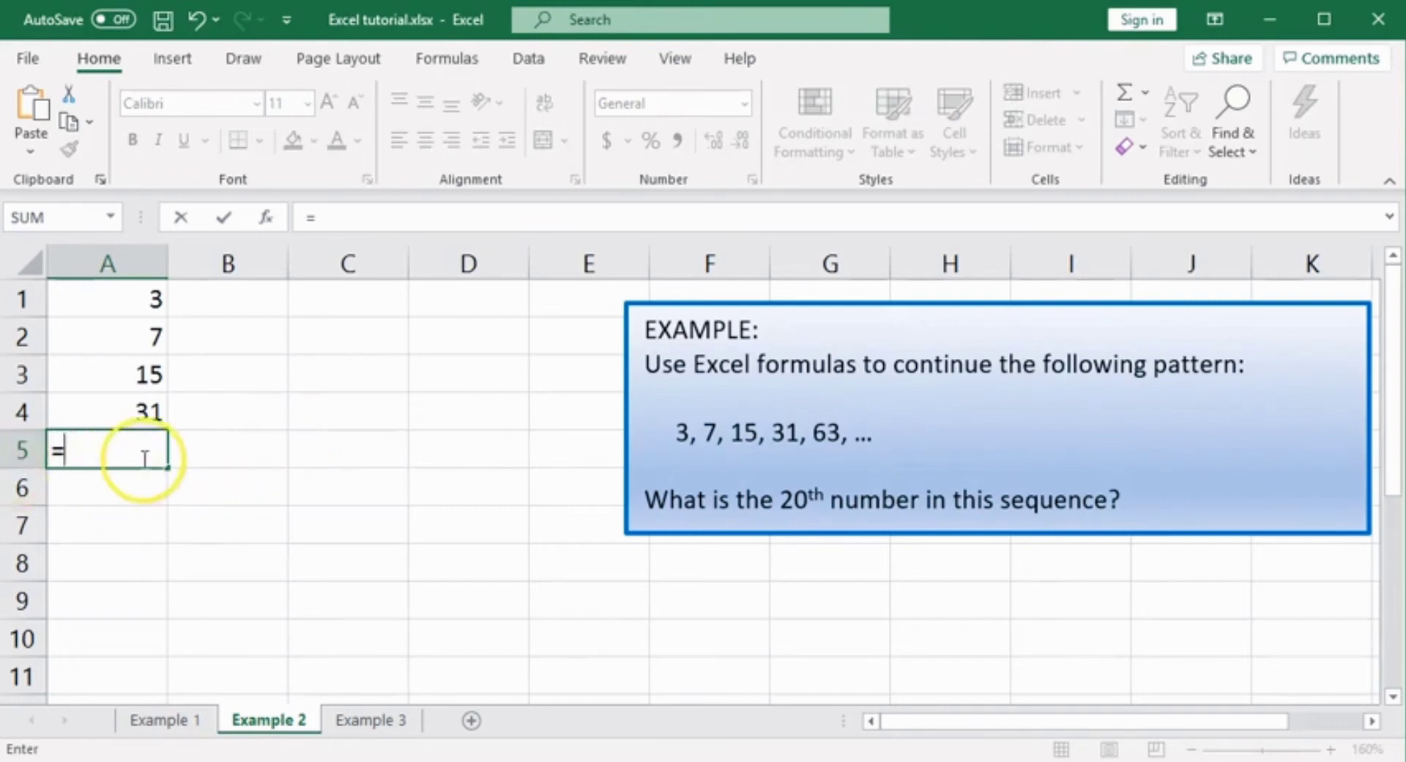
click(136, 416)
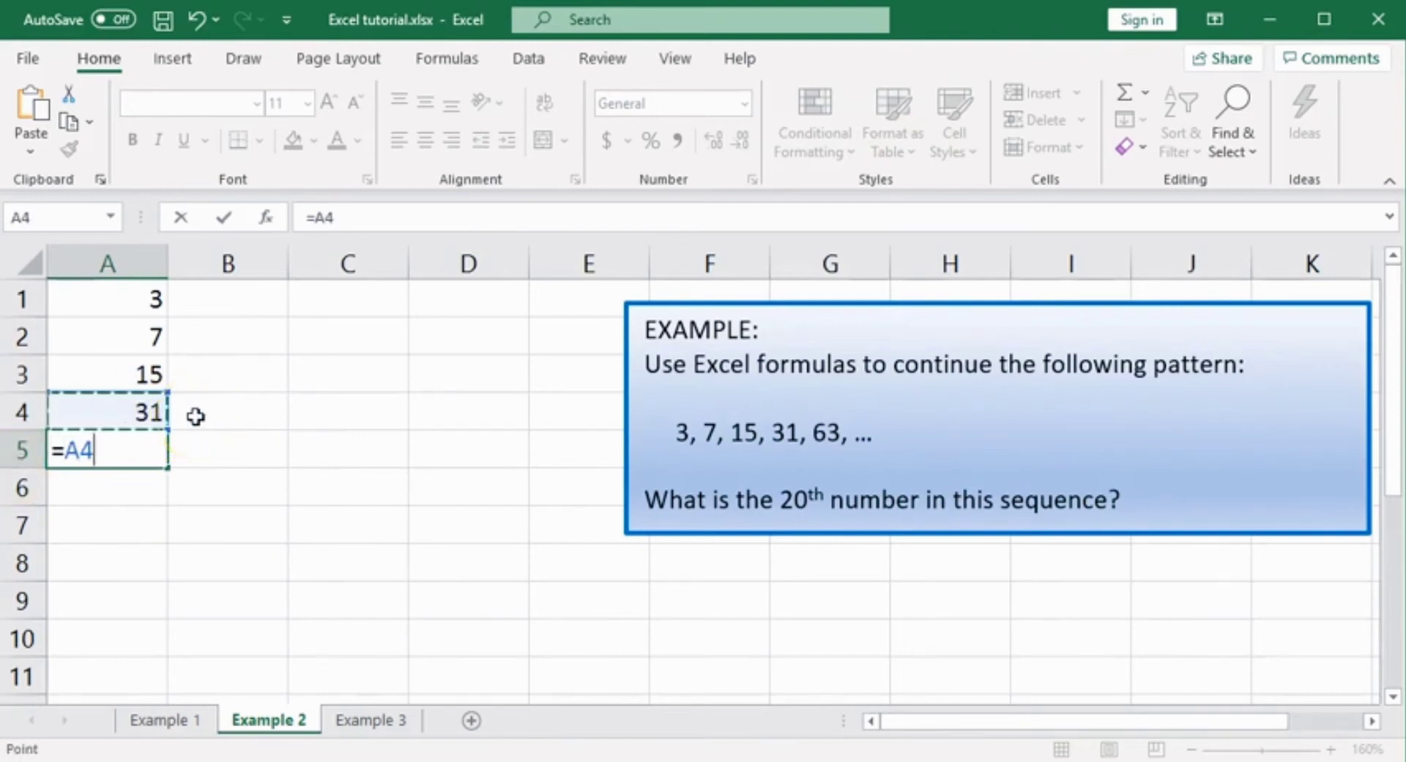
text(*)
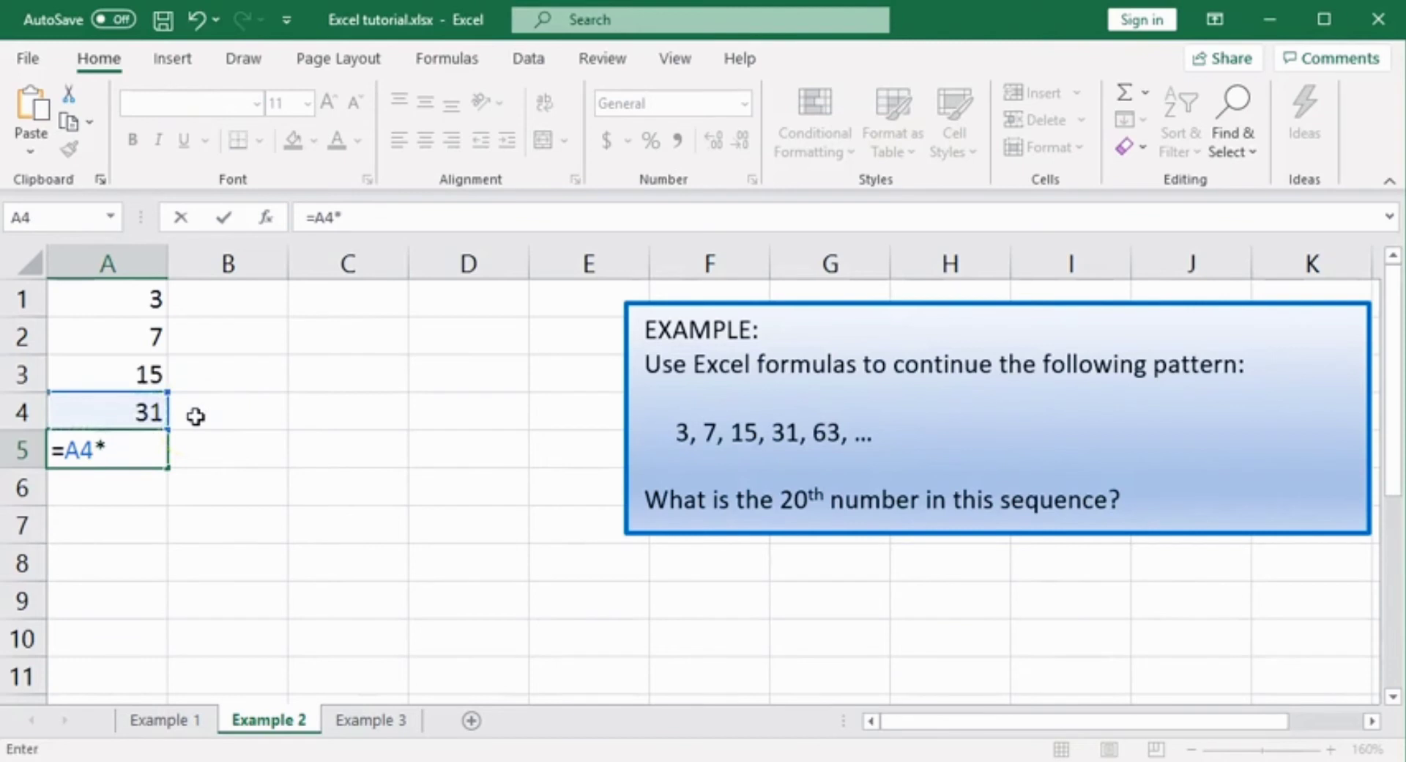
text(2+1)
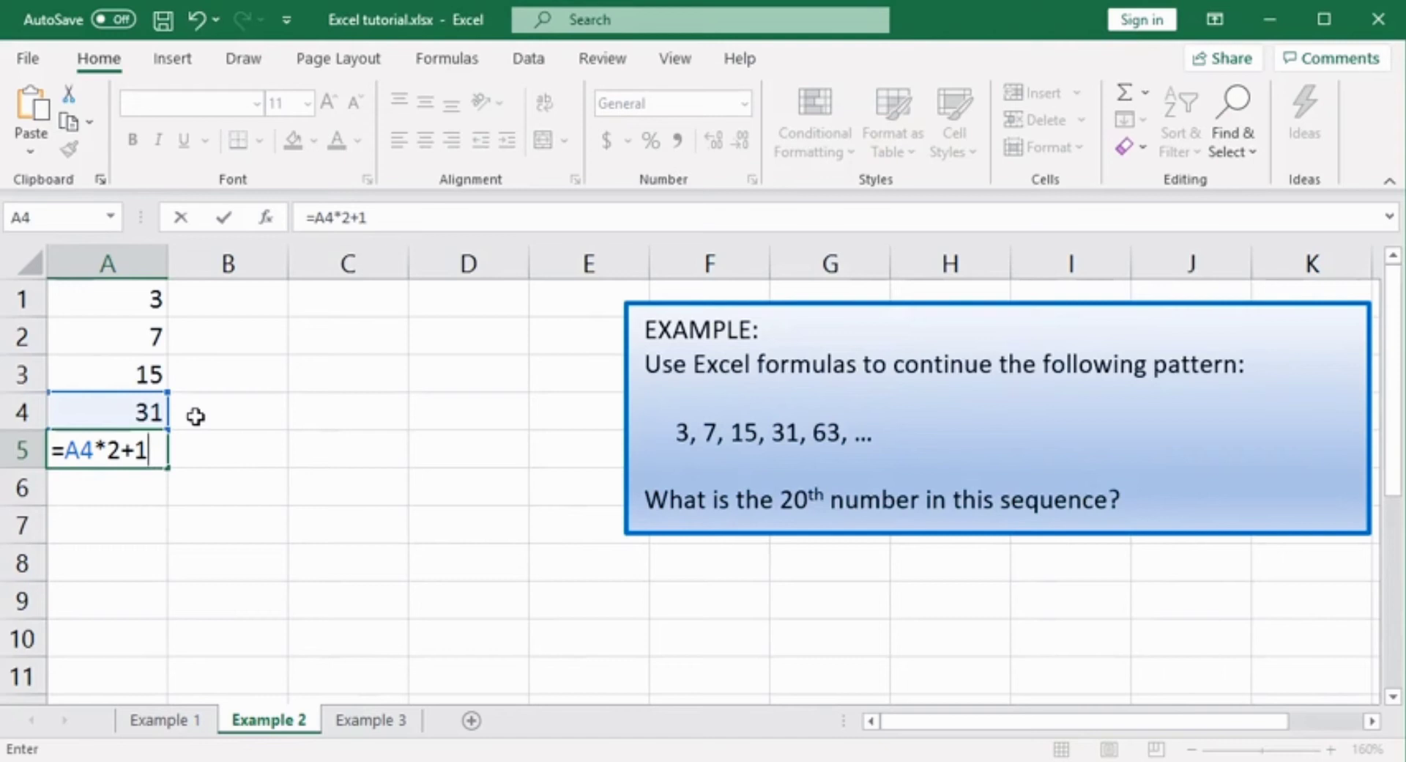
key(Return)
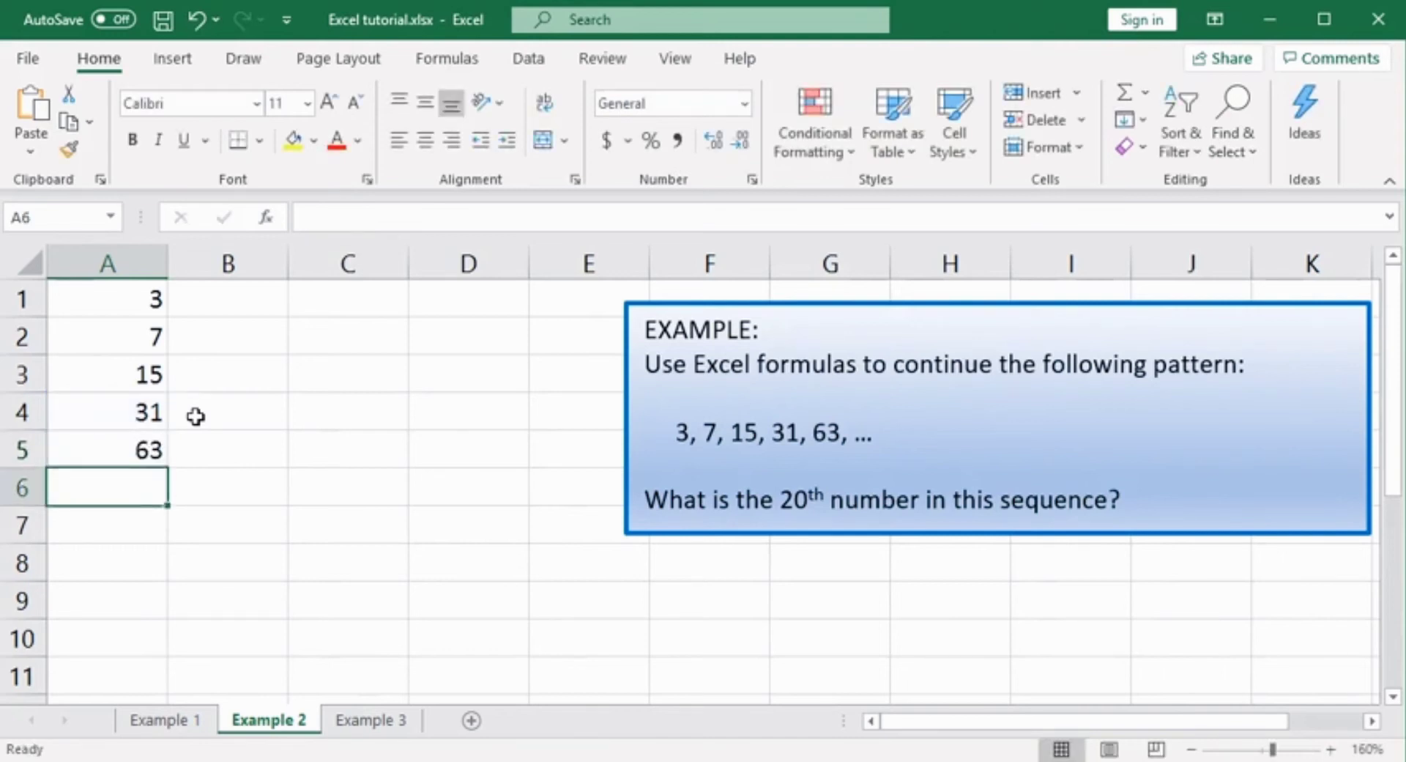
Copy the formula in cell A5 and paste it into cell A6.
click(139, 449)
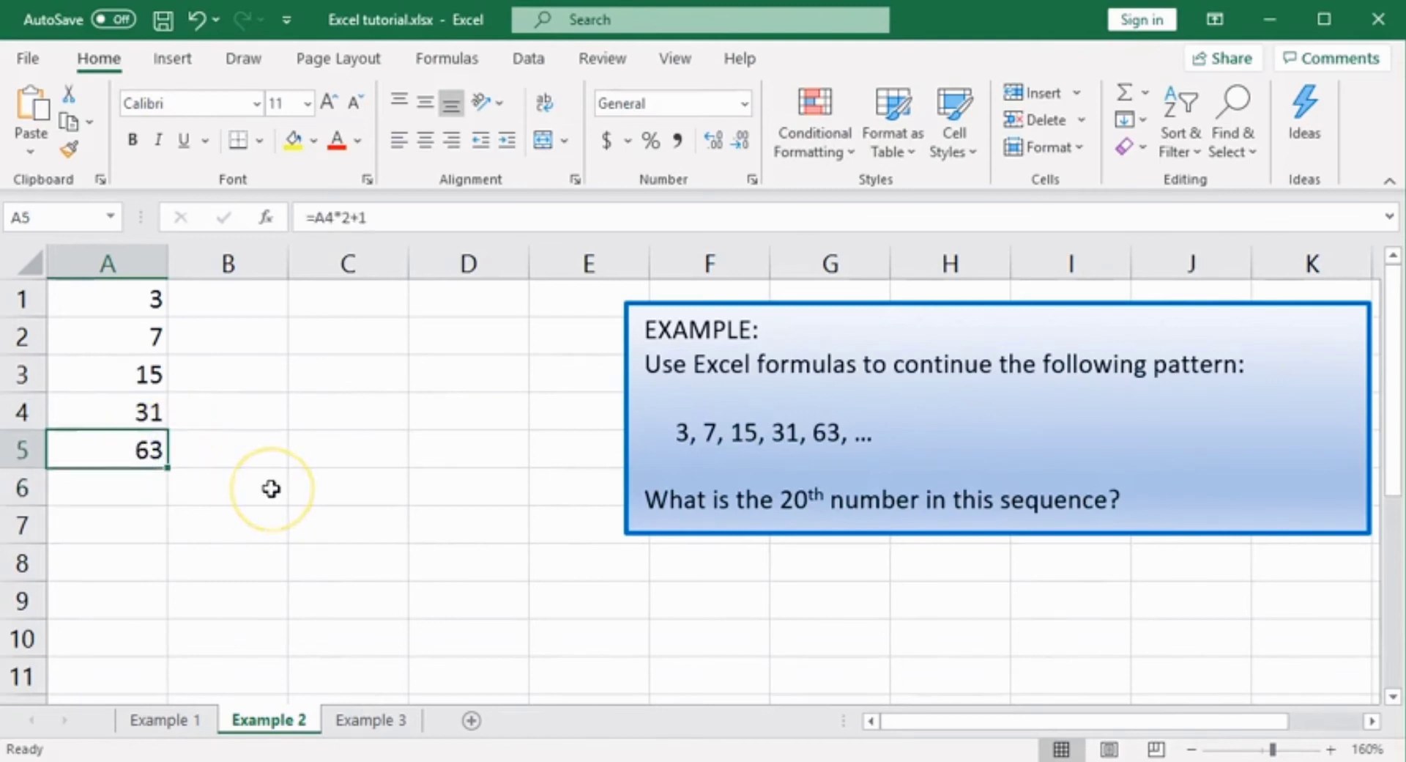
right_click(149, 446)
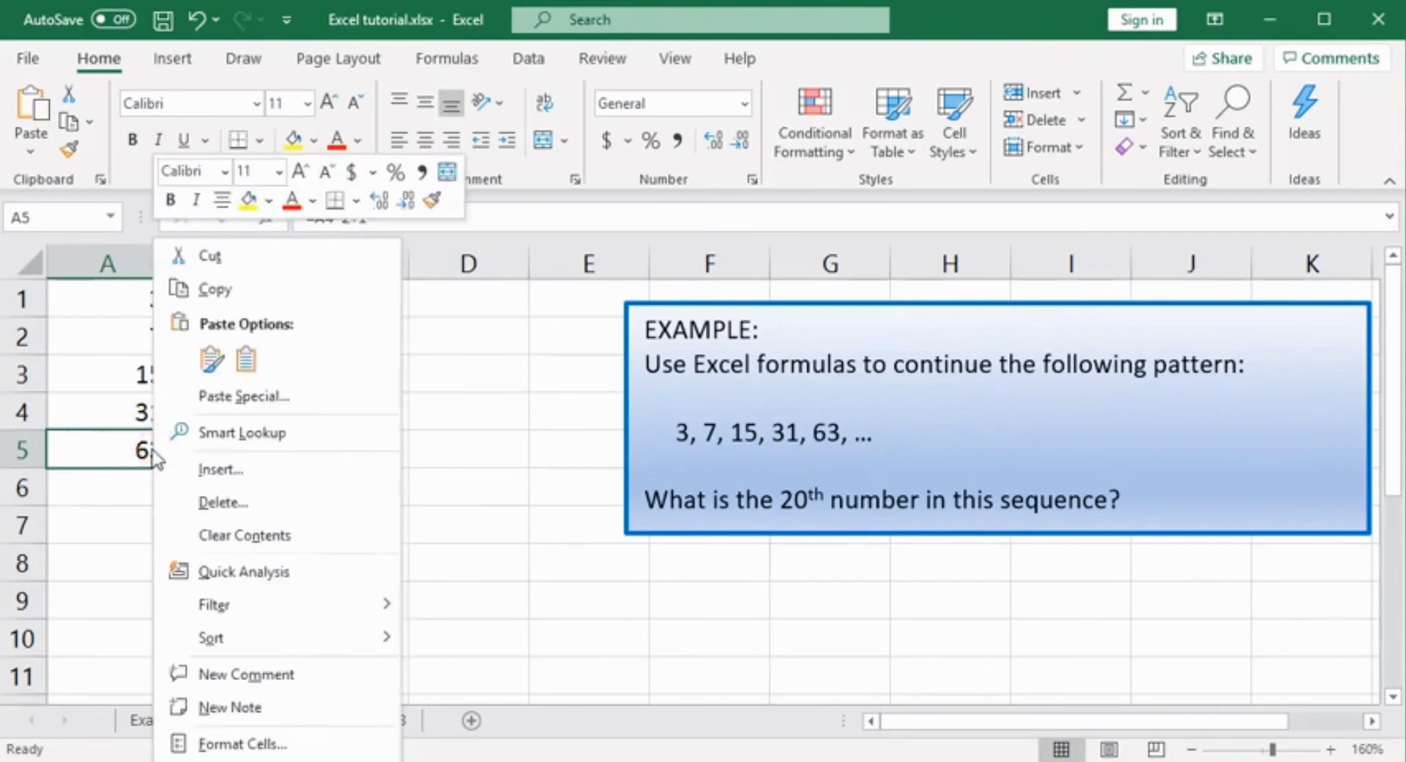
click(217, 290)
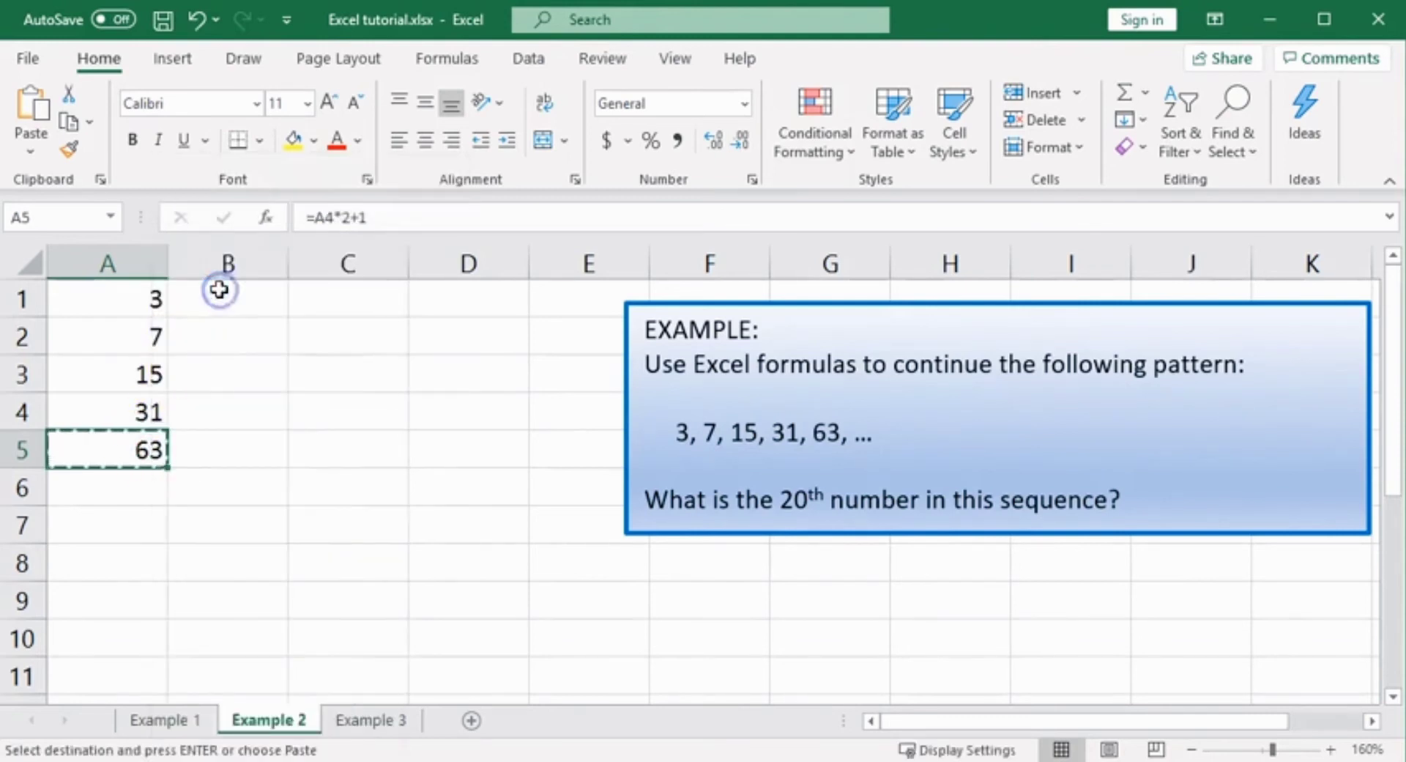
click(150, 487)
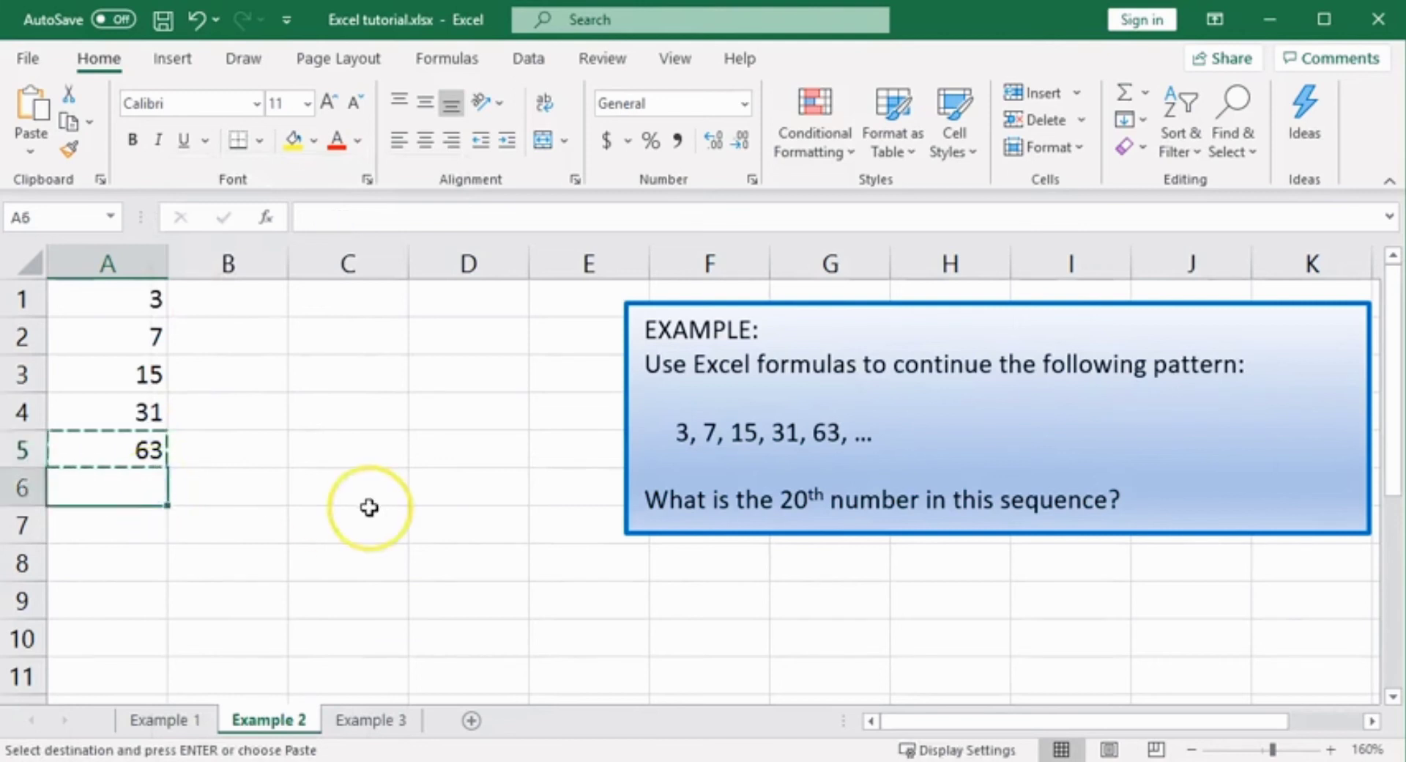
right_click(141, 498)
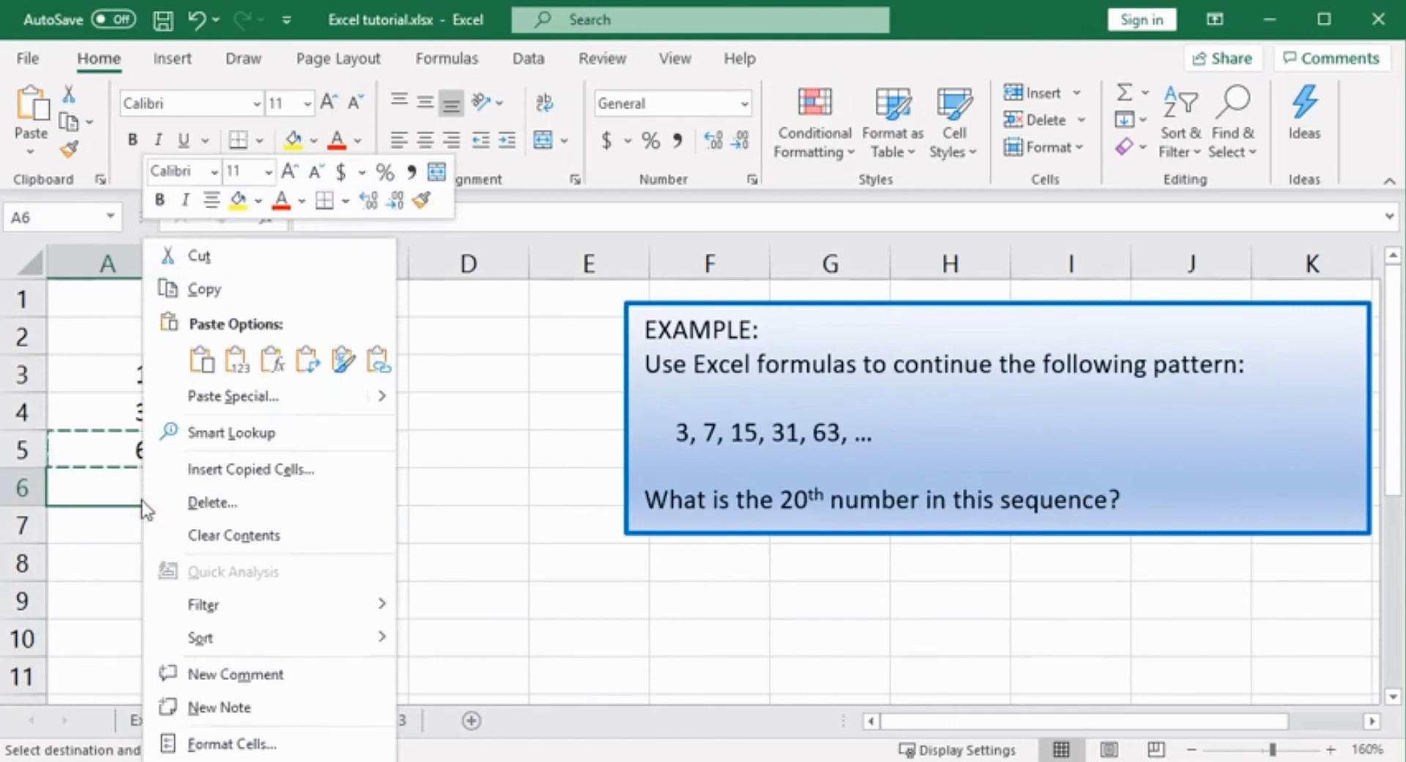
click(201, 361)
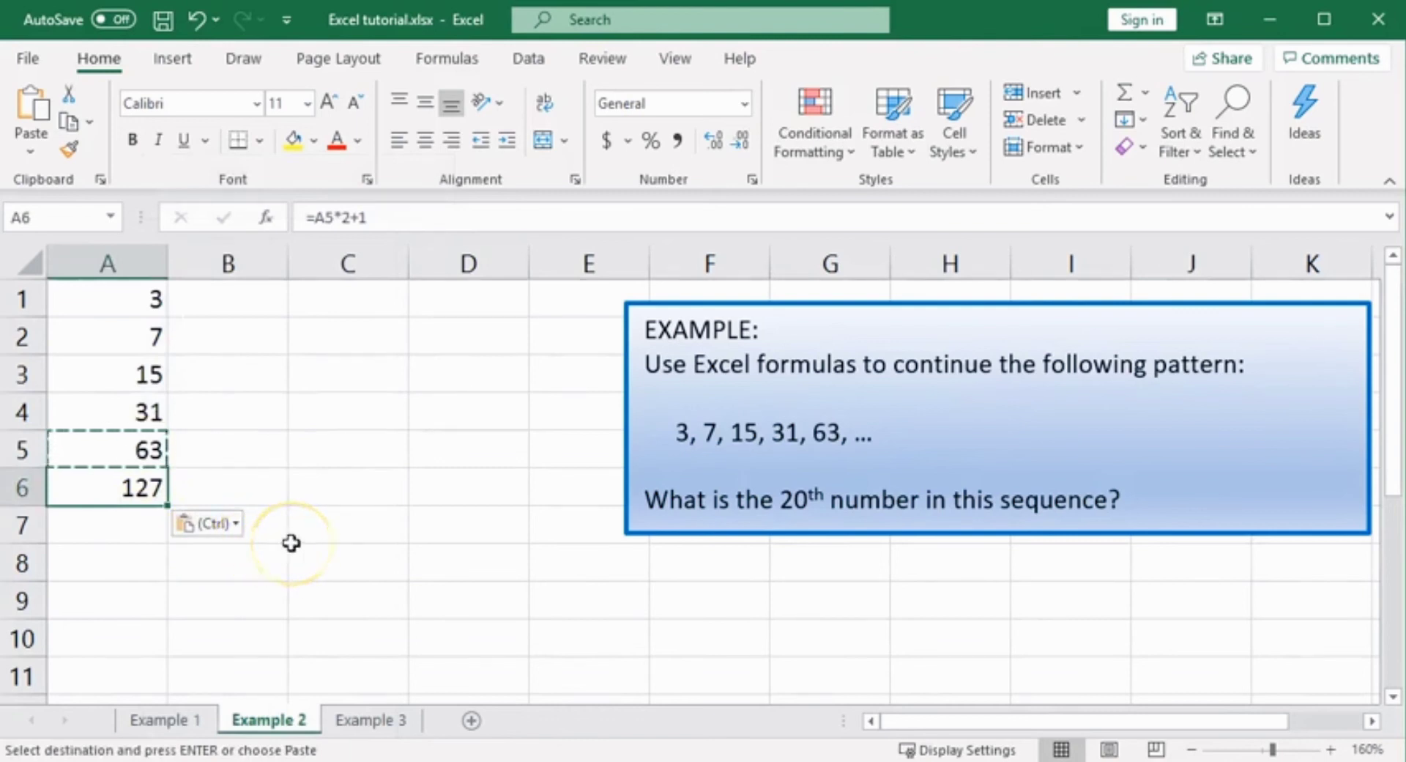
Paste the copied formula one cell at a time into A7, A8, A9 and A10.
click(129, 484)
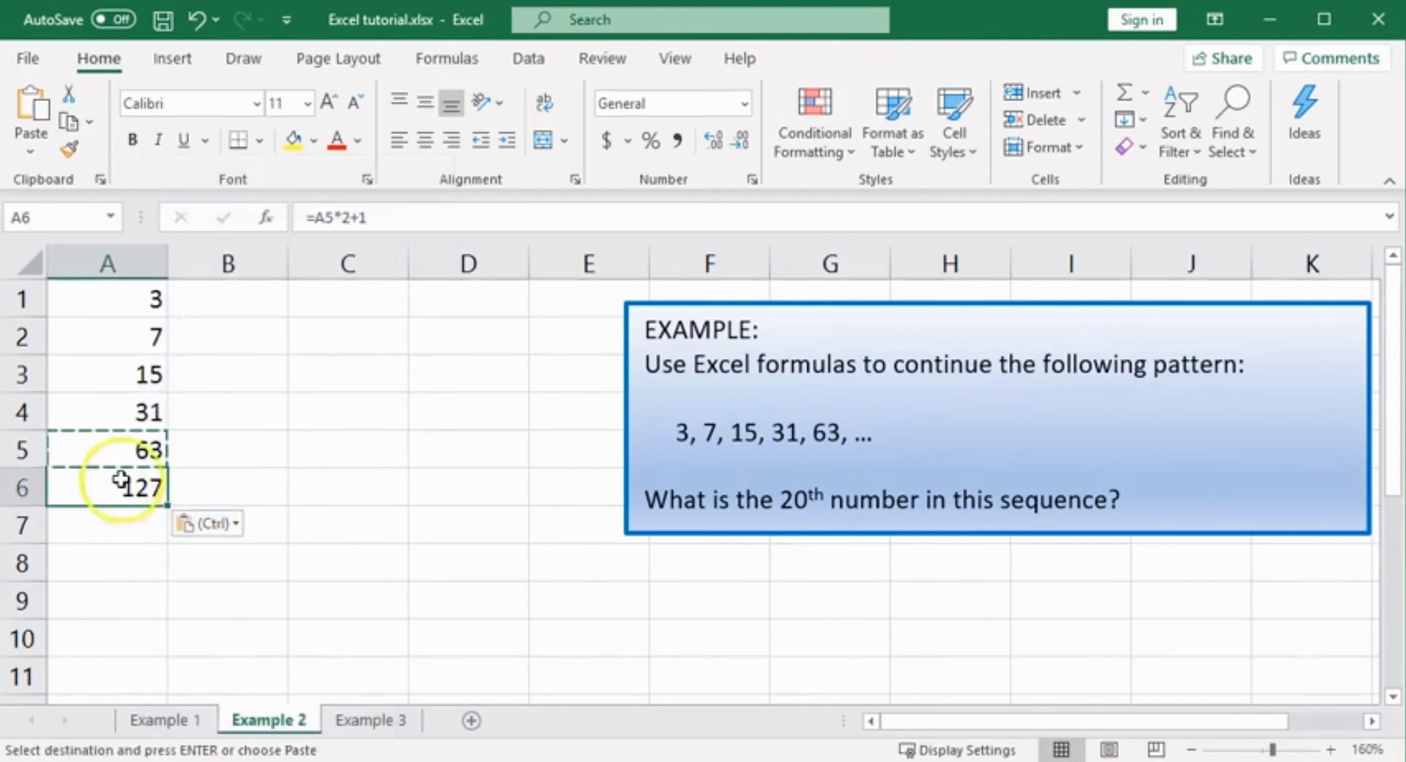
click(130, 524)
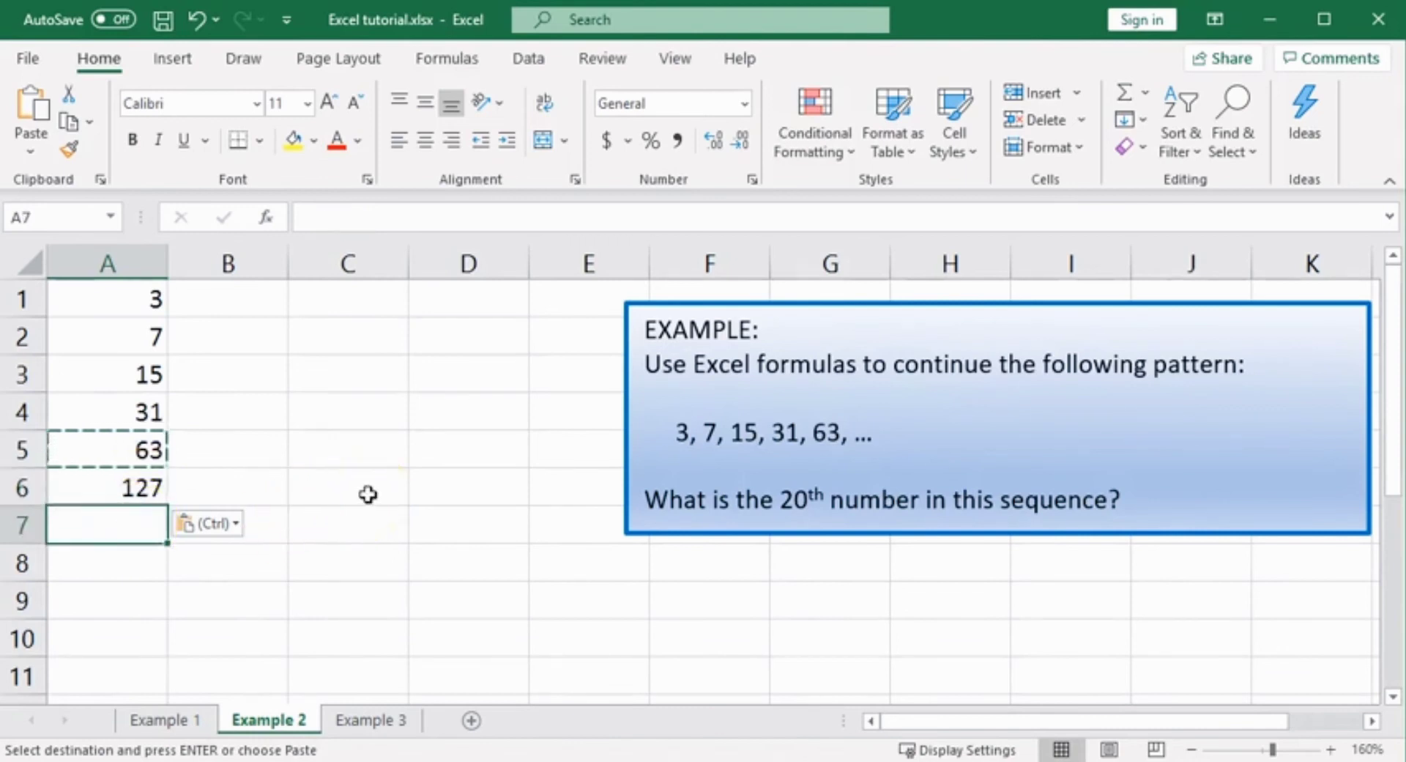
key(ctrl+v)
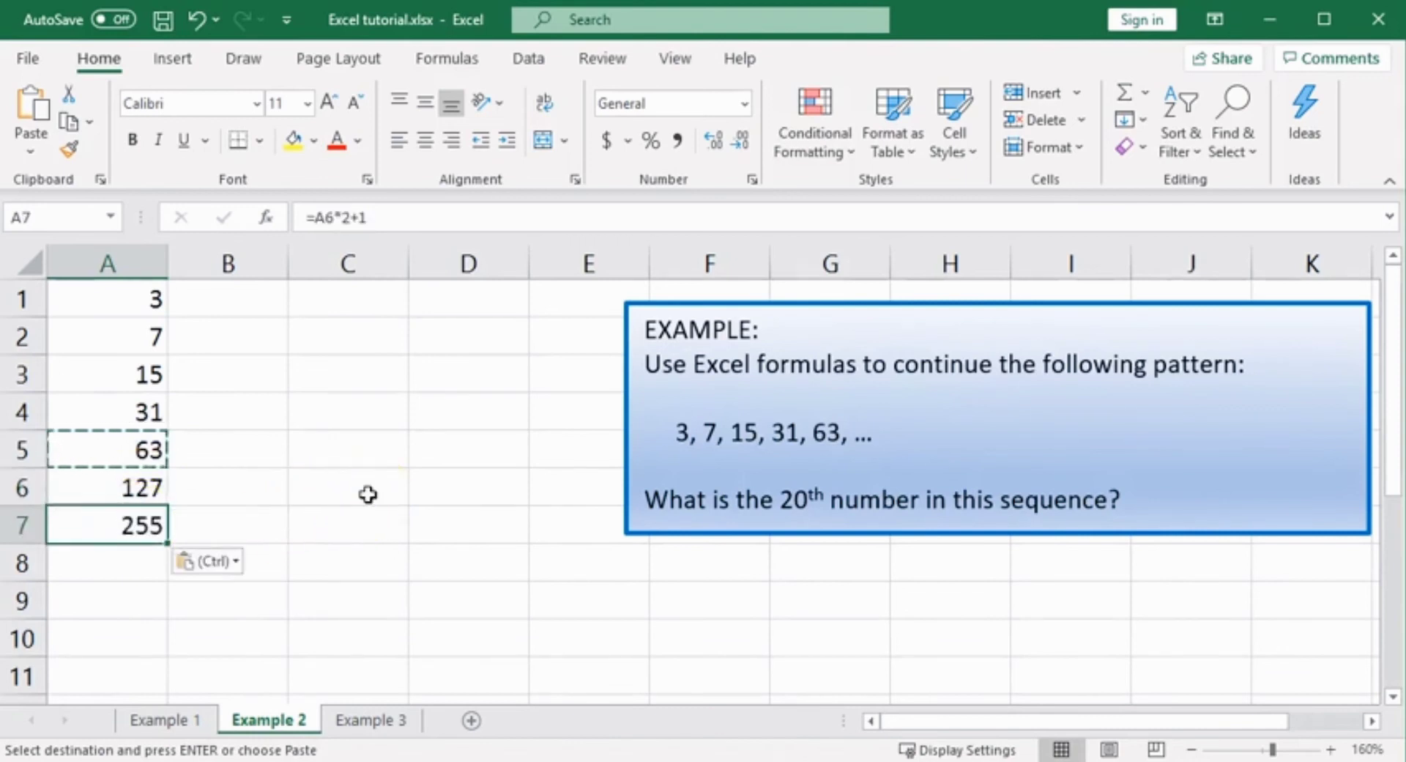
click(120, 560)
key(ctrl+v)
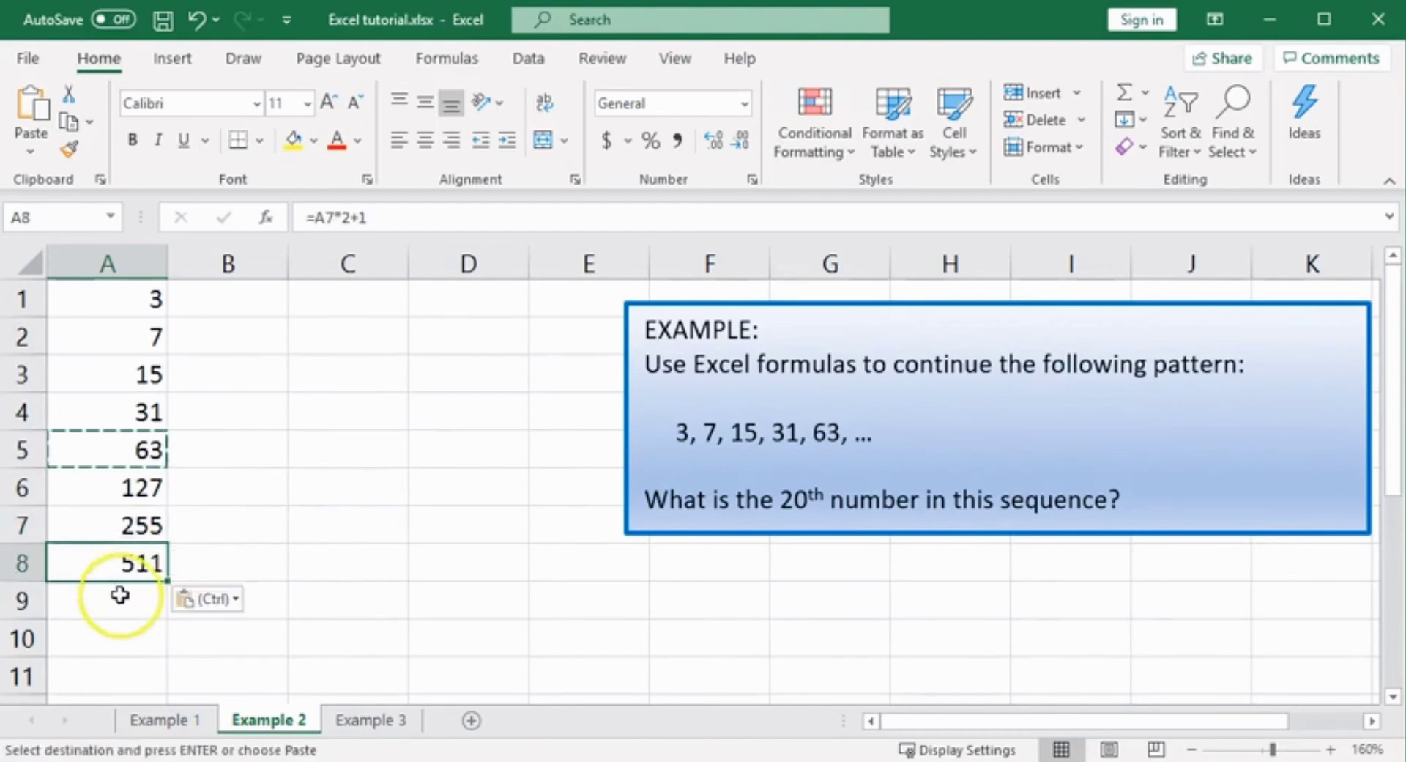
click(115, 596)
key(ctrl+v)
click(115, 640)
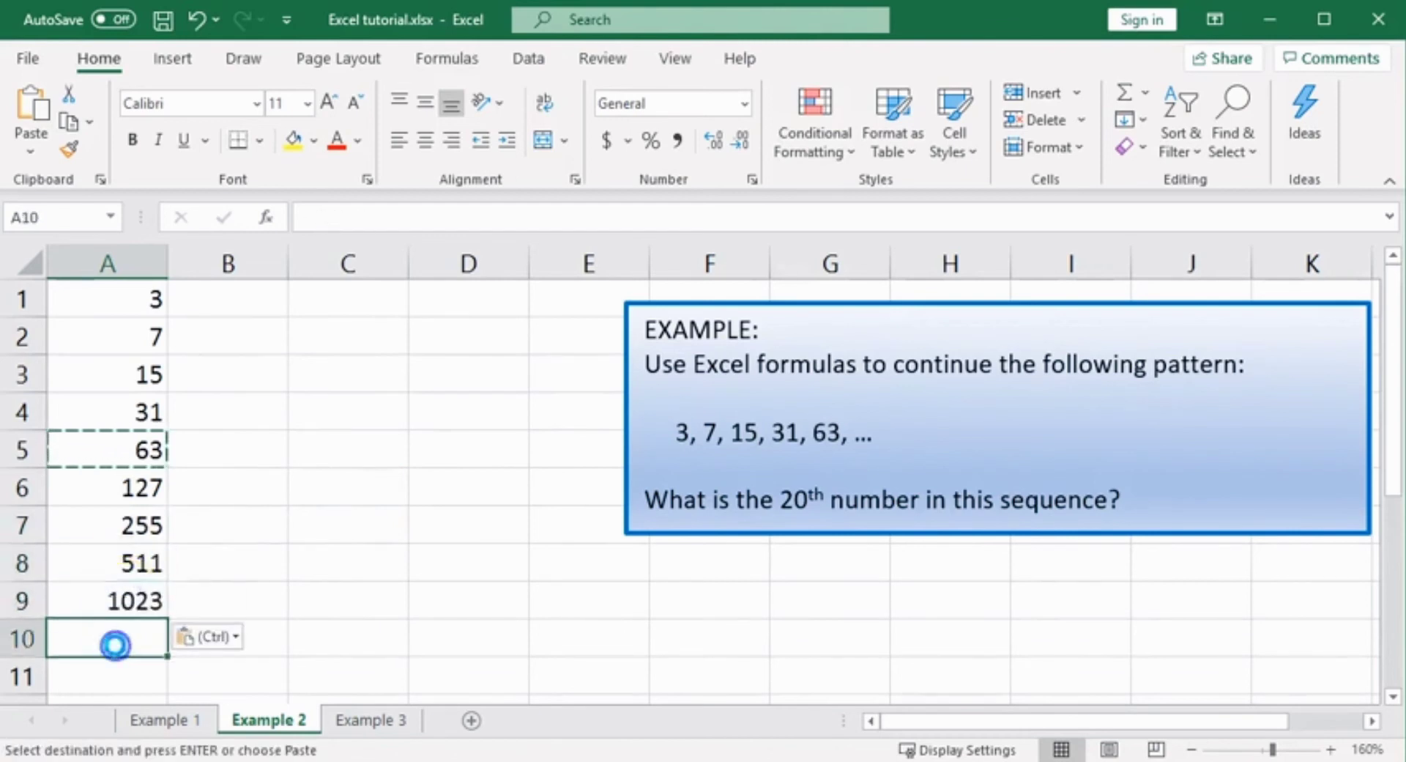
key(ctrl+v)
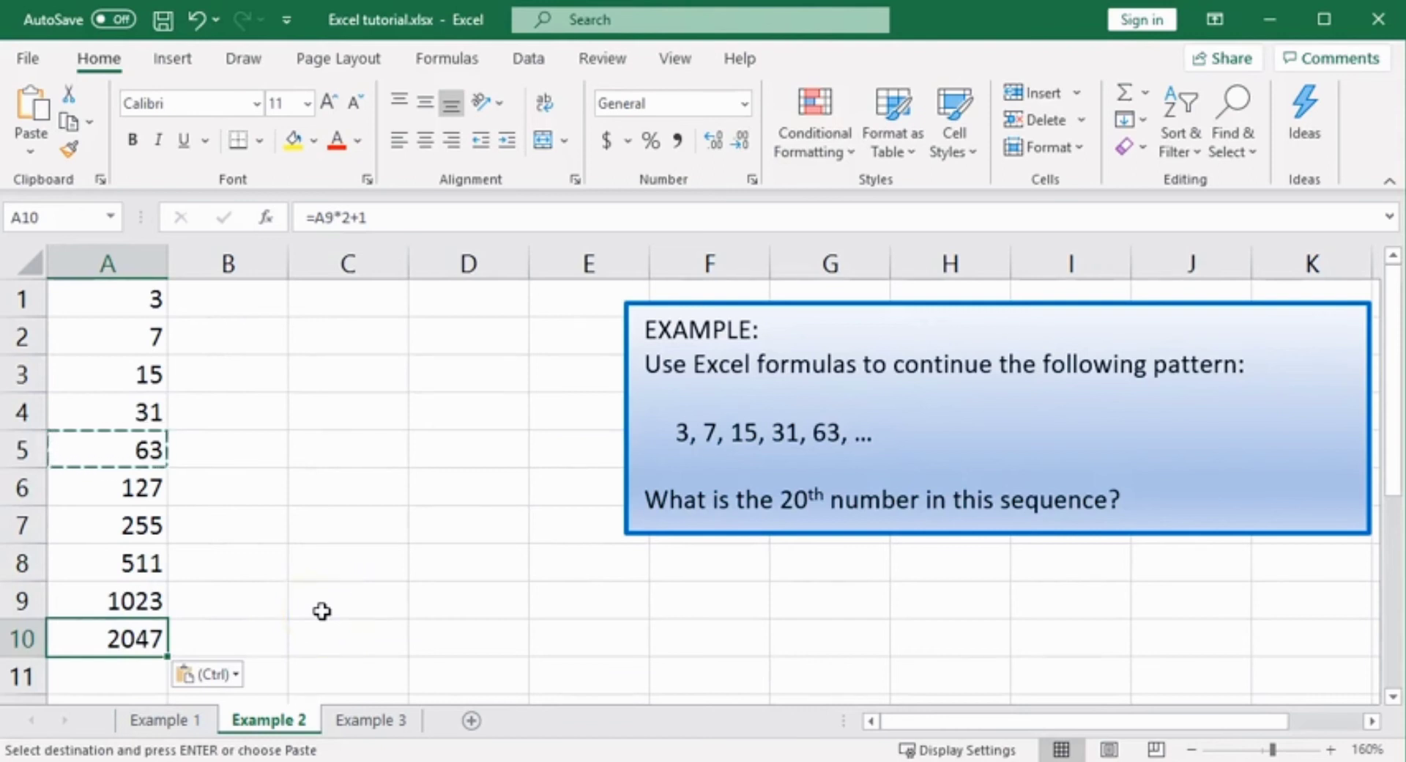
Paste the copied formula into the whole range A11:A20 at once to extend the sequence to its 20th number.
click(141, 674)
mouse_move(141, 677)
mouse_down()
mouse_move(141, 709)
mouse_move(132, 652)
mouse_move(126, 666)
mouse_up()
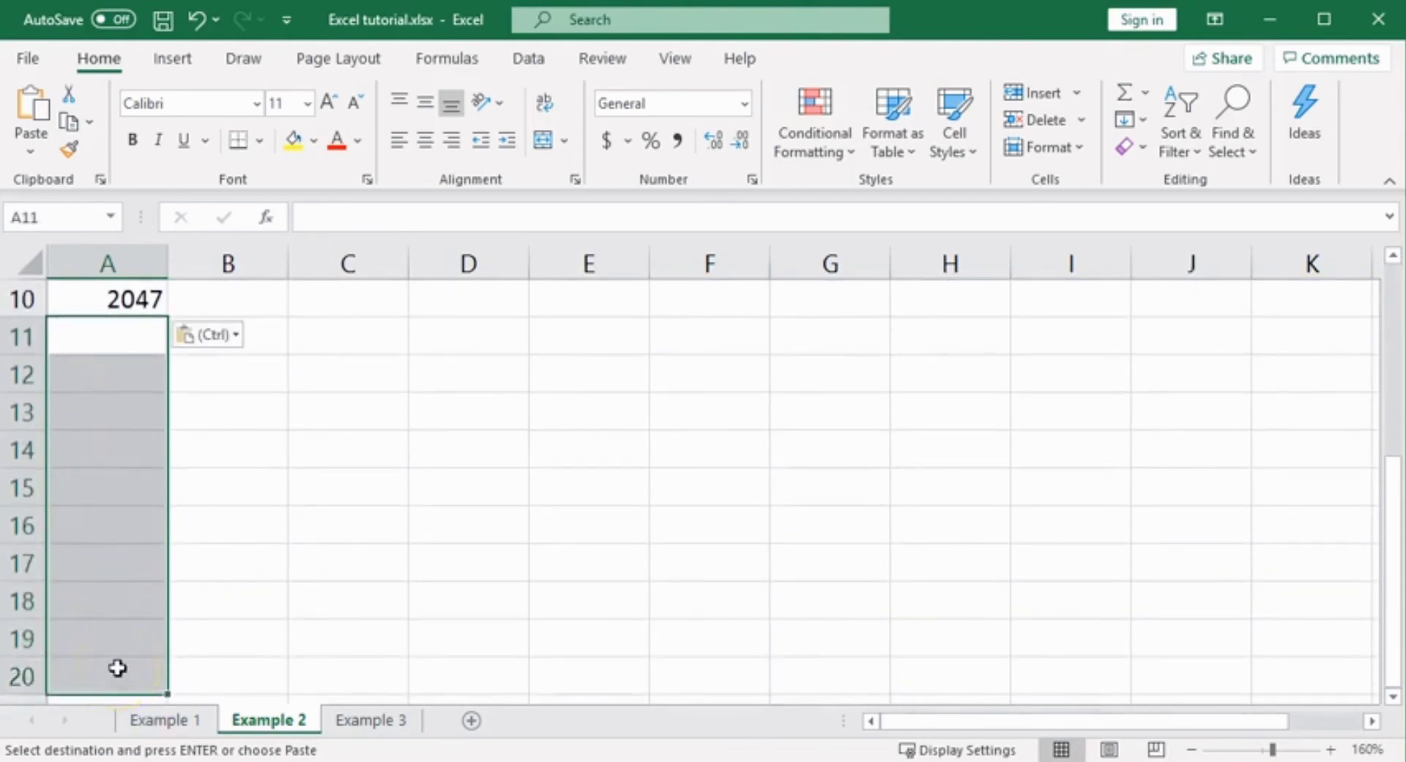
key(ctrl+v)
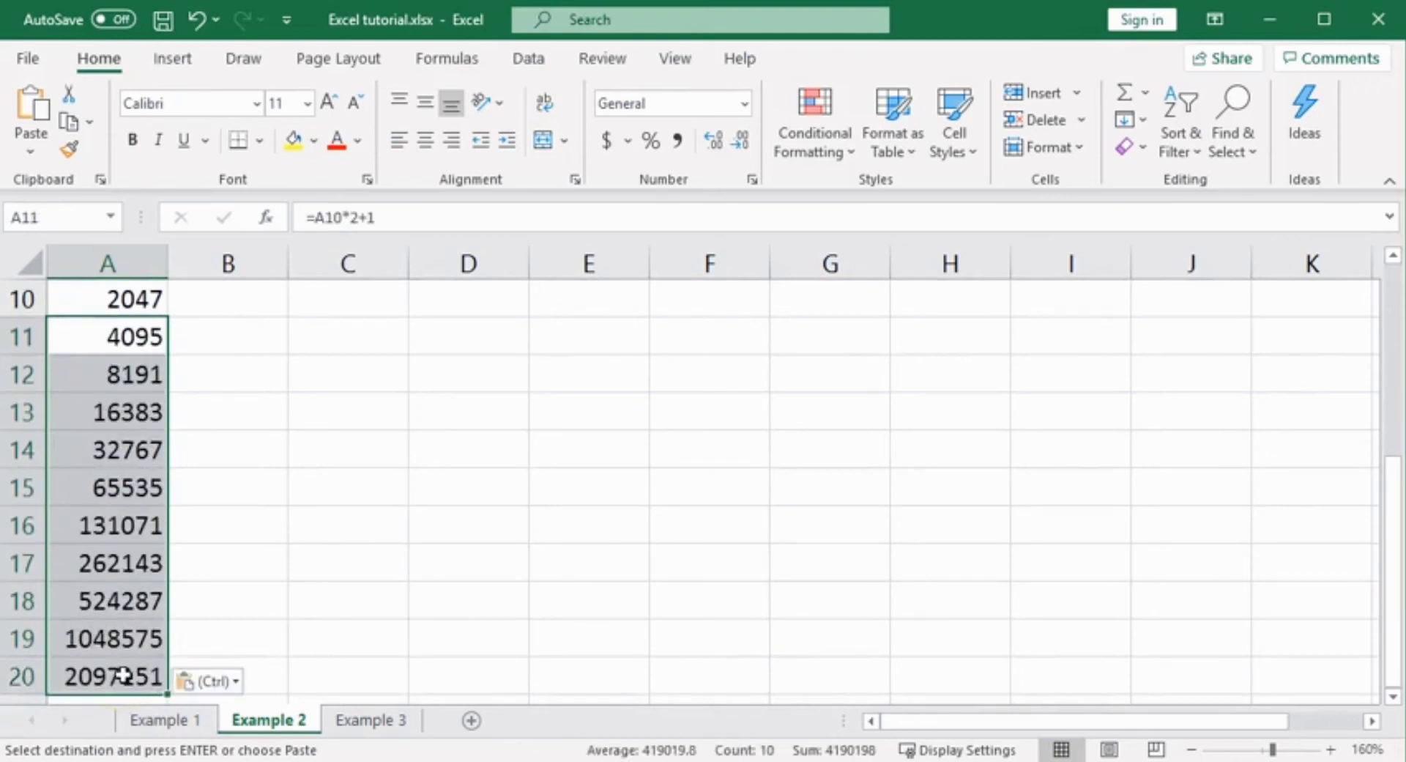
Format cell A20 as Number with a 1000 separator and 0 decimal places, and widen column A to fit the value.
click(117, 669)
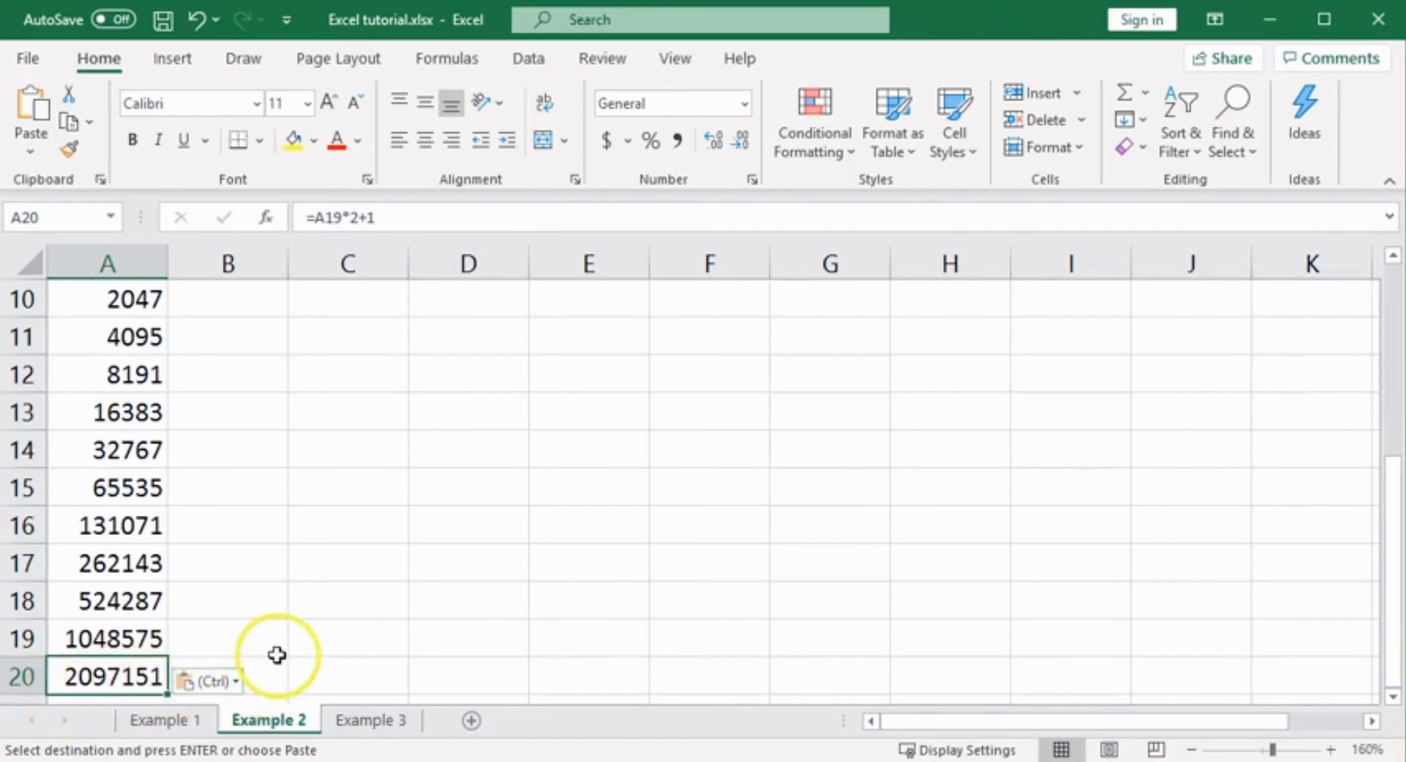
right_click(143, 677)
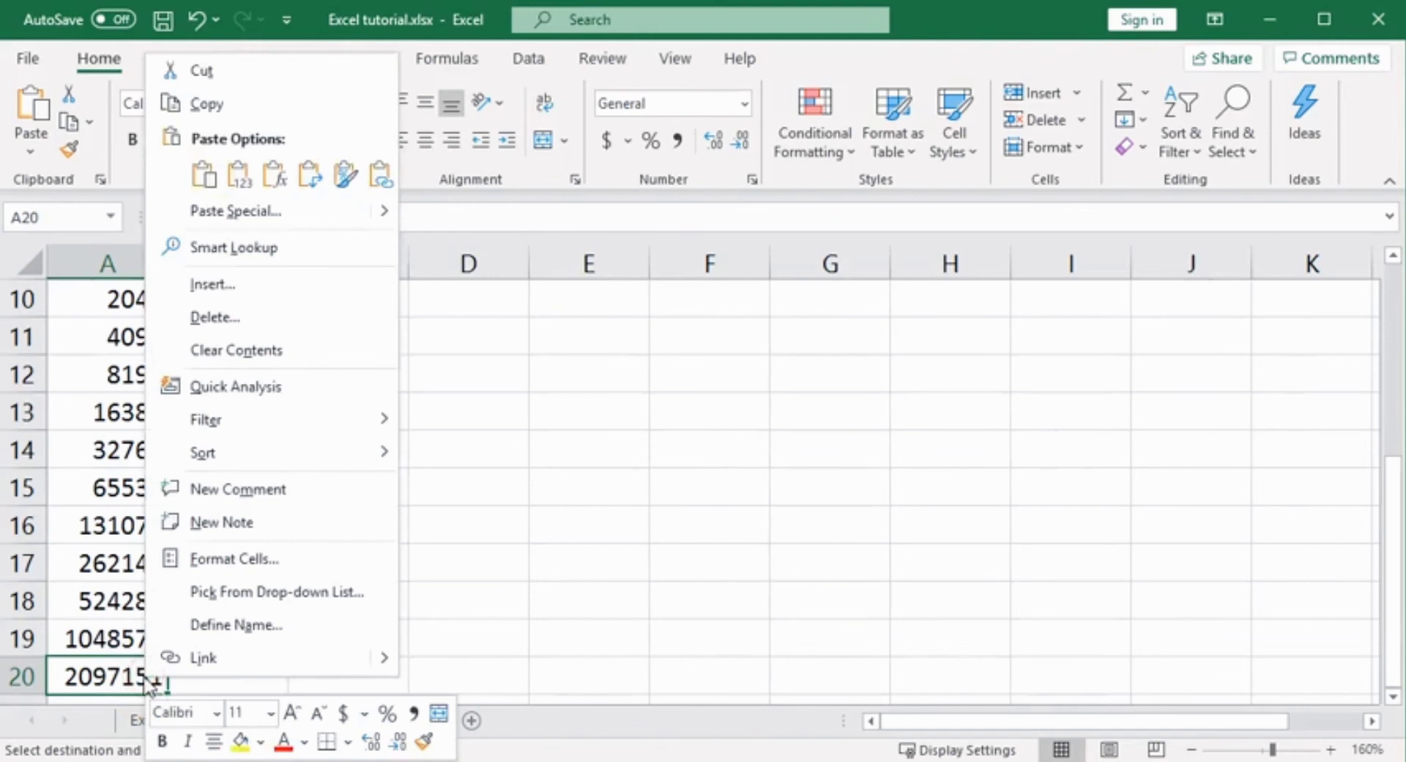
click(235, 560)
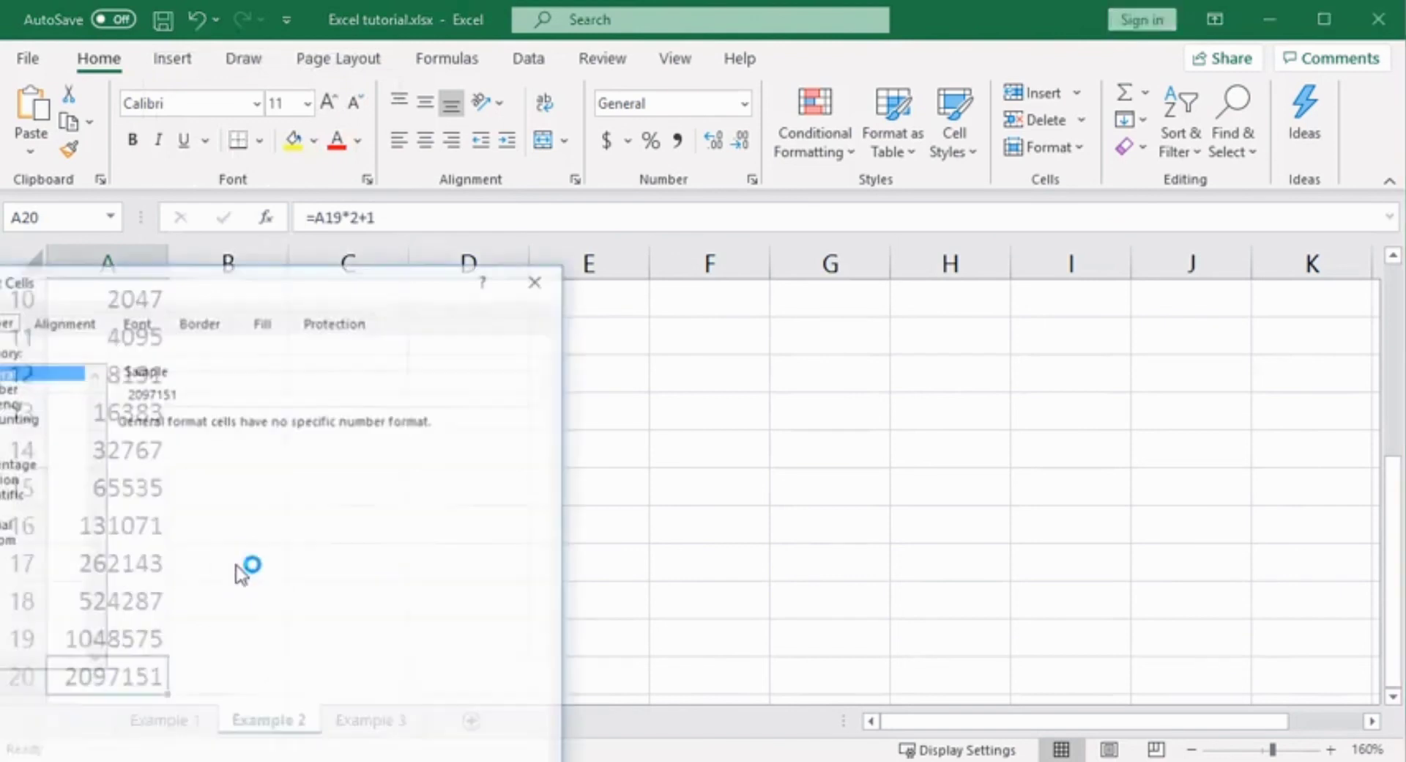
drag(247, 300, 670, 201)
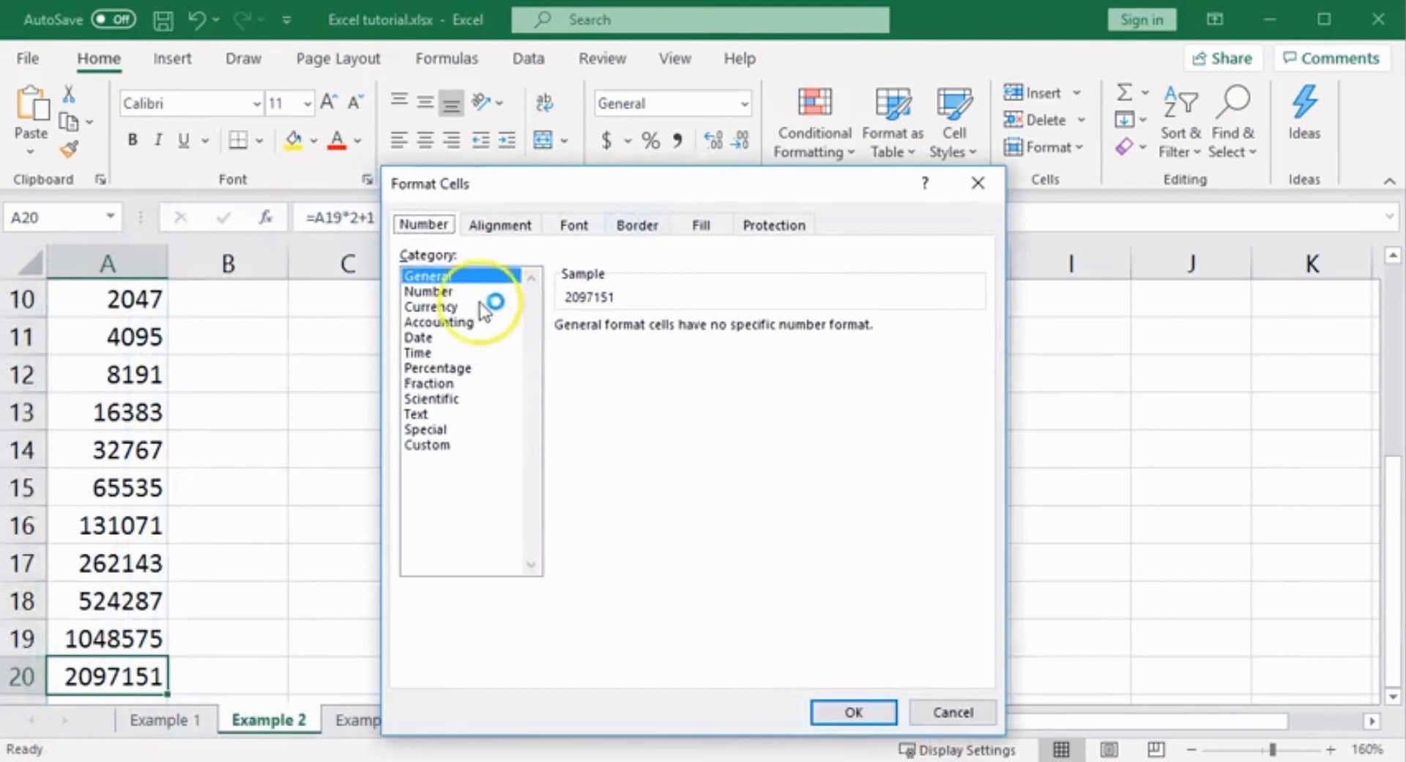
click(432, 306)
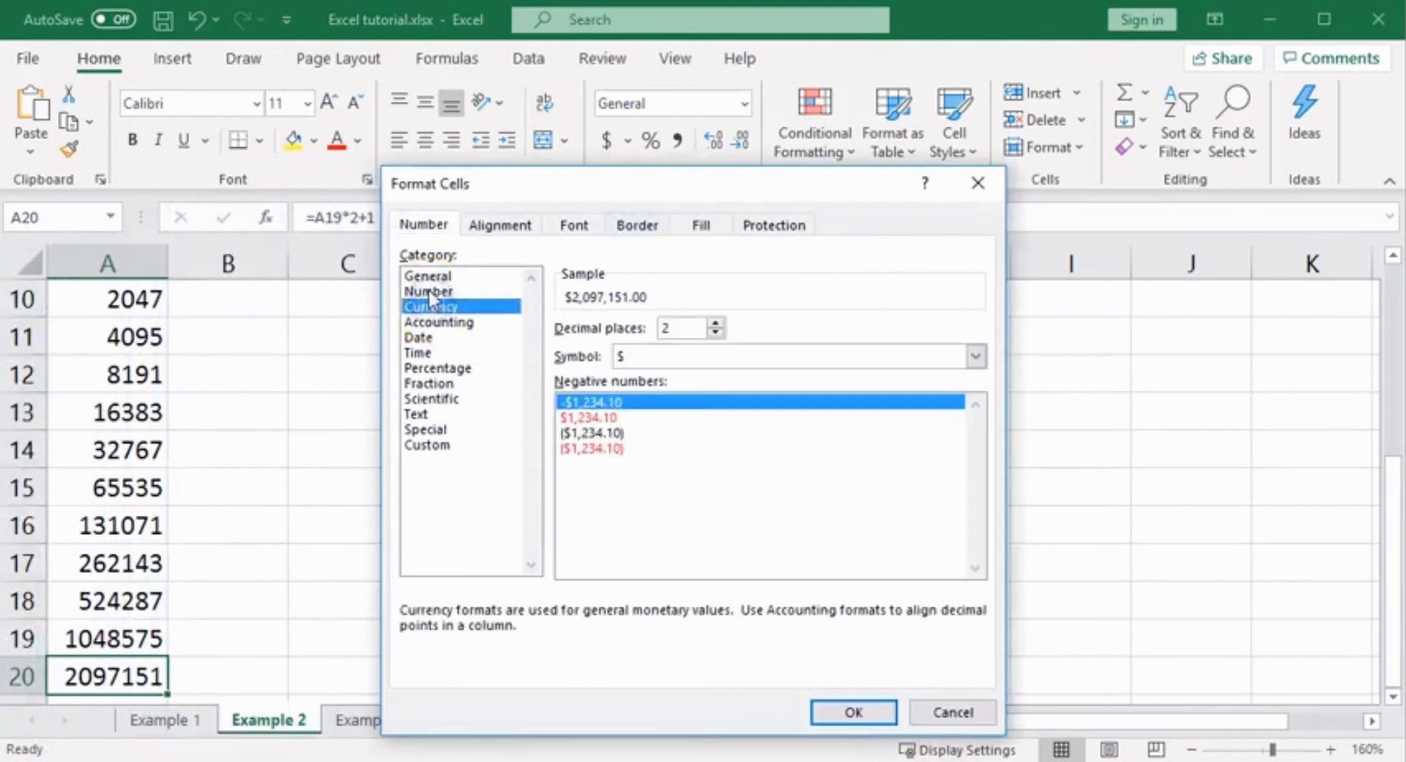
click(430, 291)
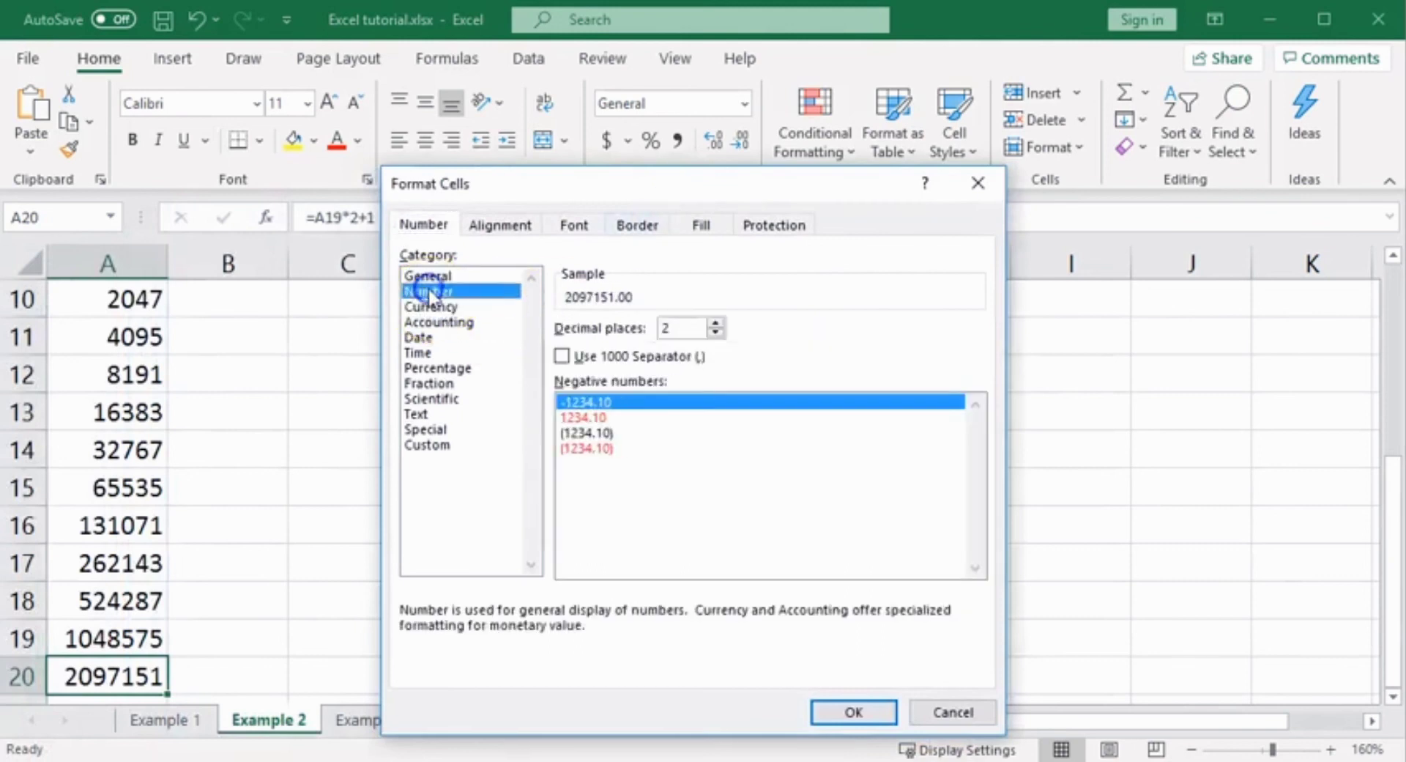
click(562, 357)
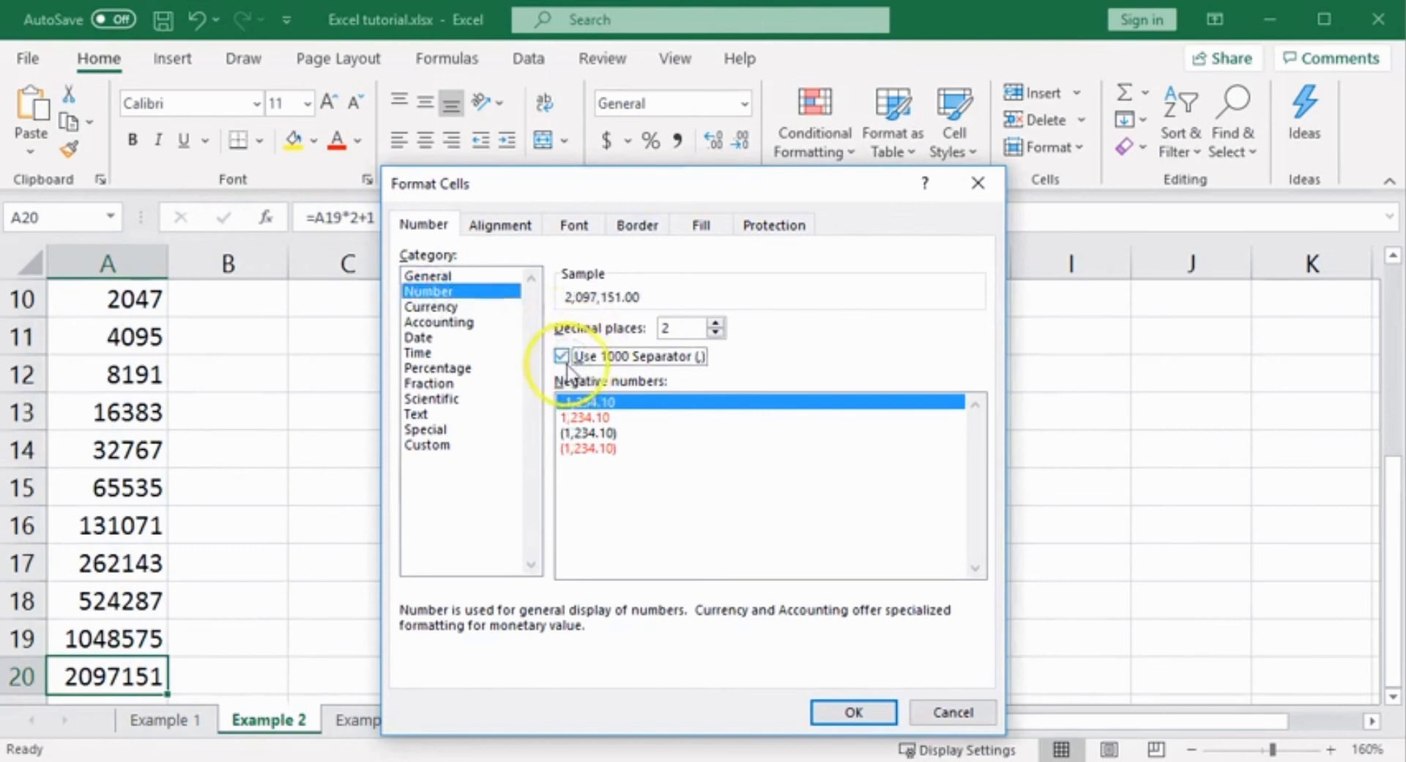
click(716, 333)
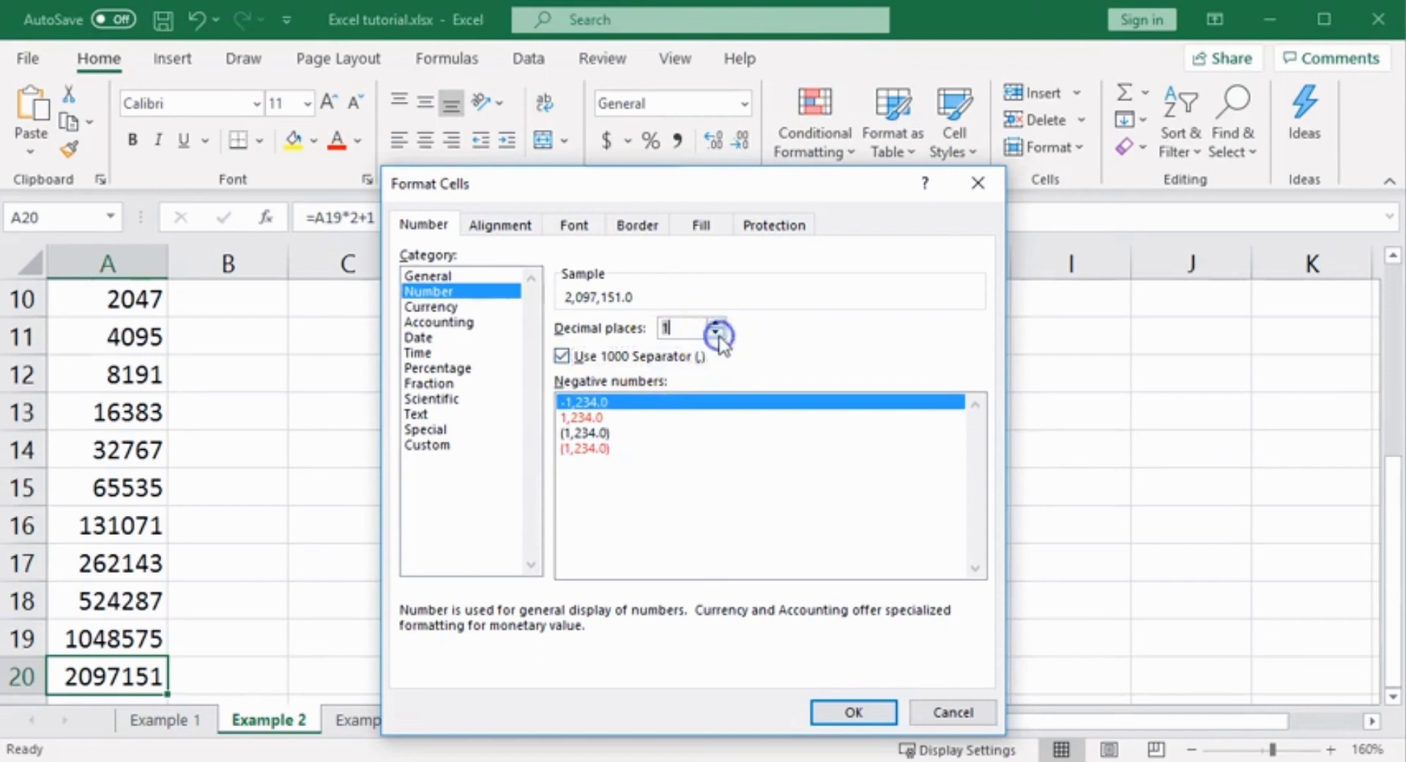
click(716, 333)
double_click(686, 327)
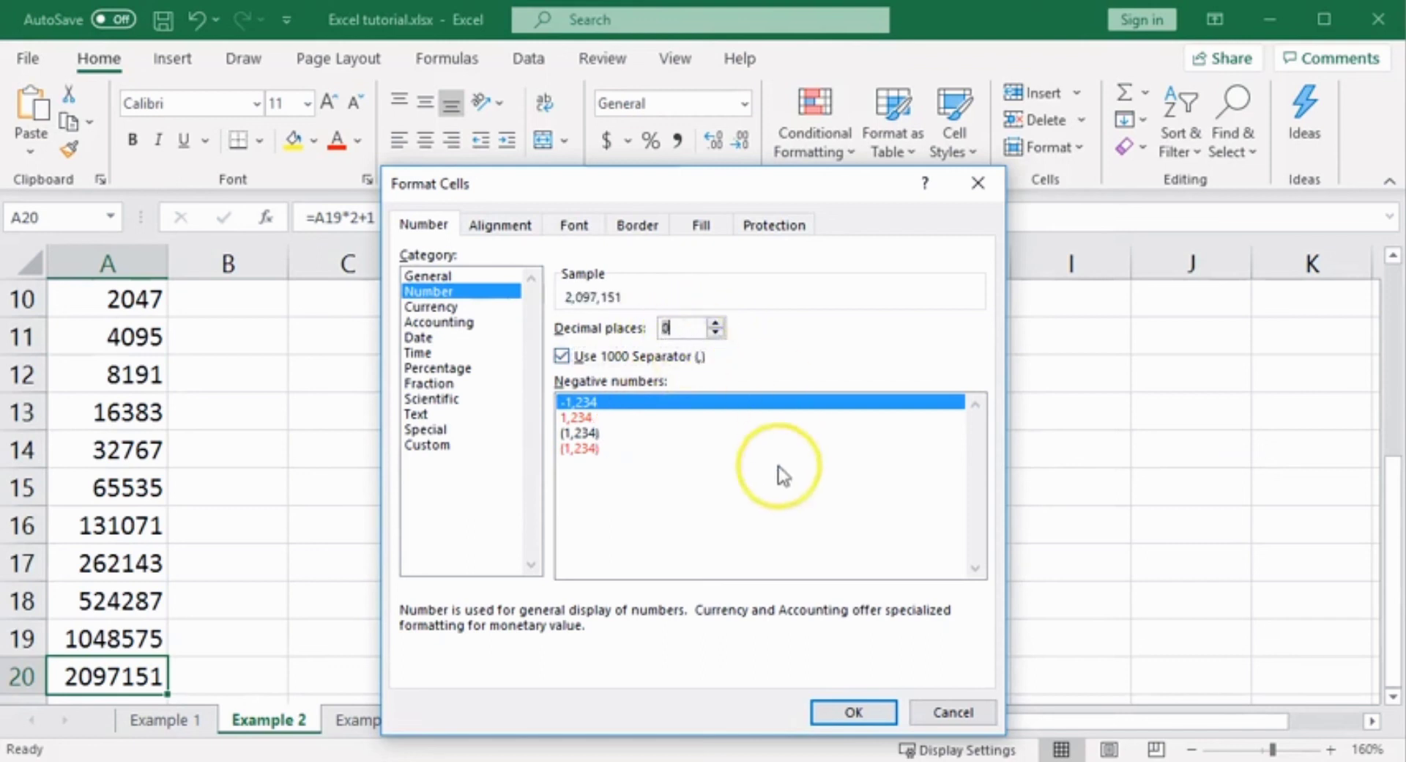
click(852, 711)
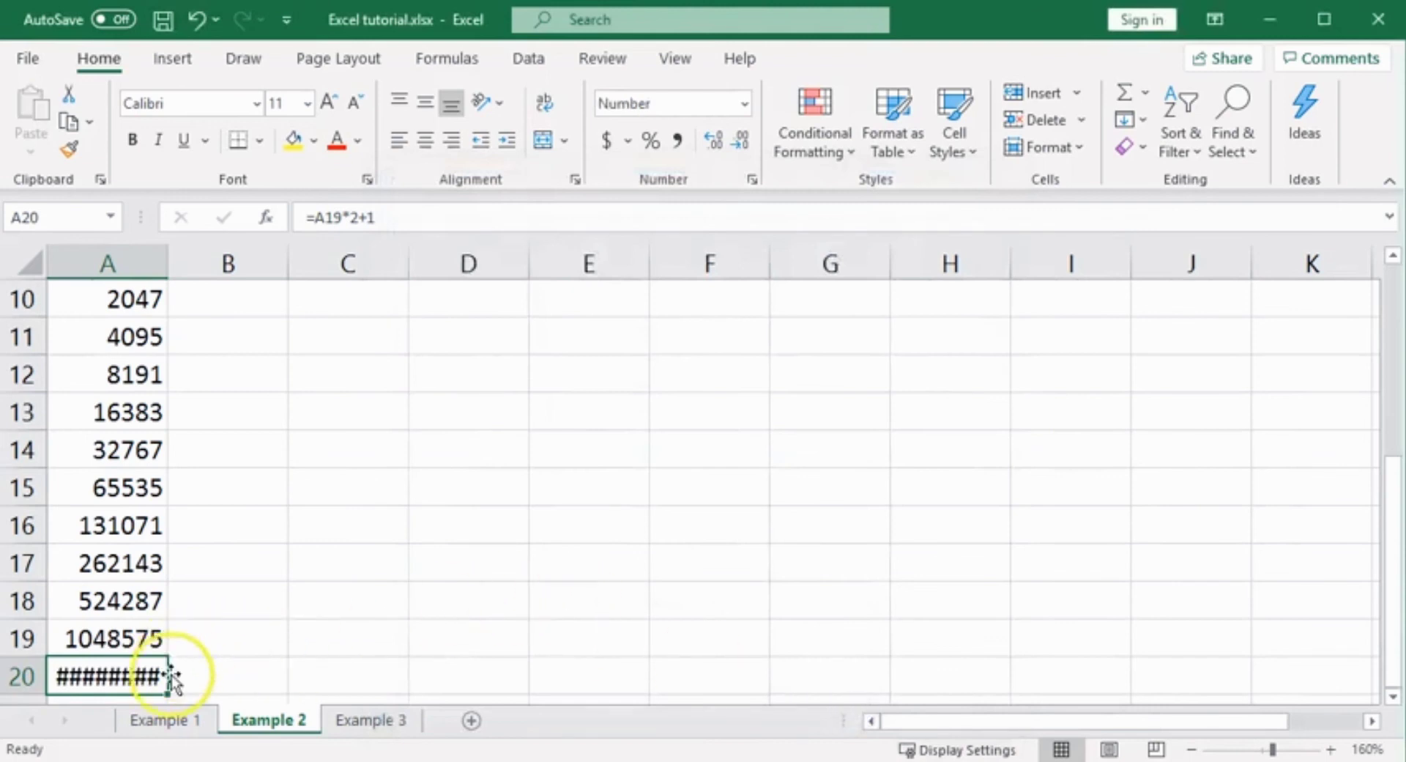
mouse_move(111, 676)
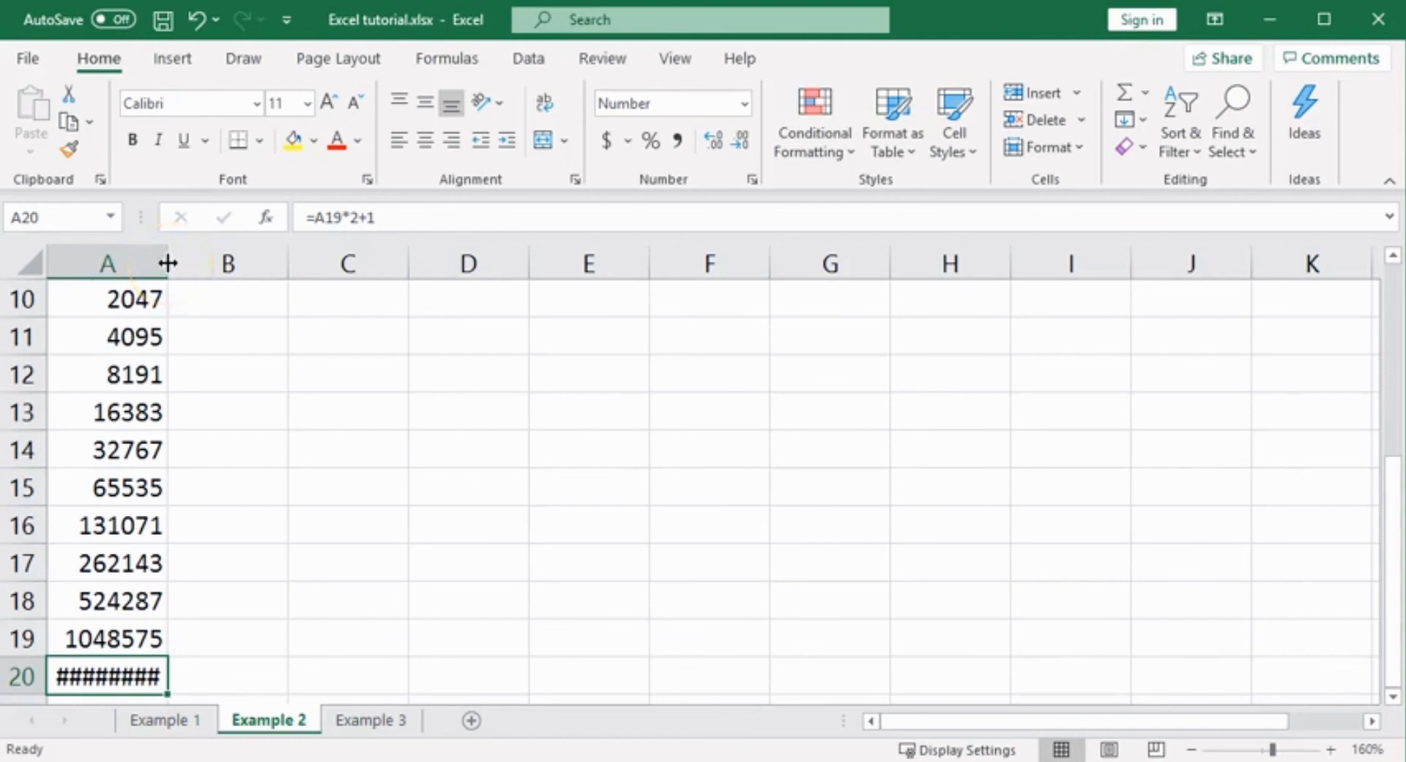
drag(168, 262, 204, 265)
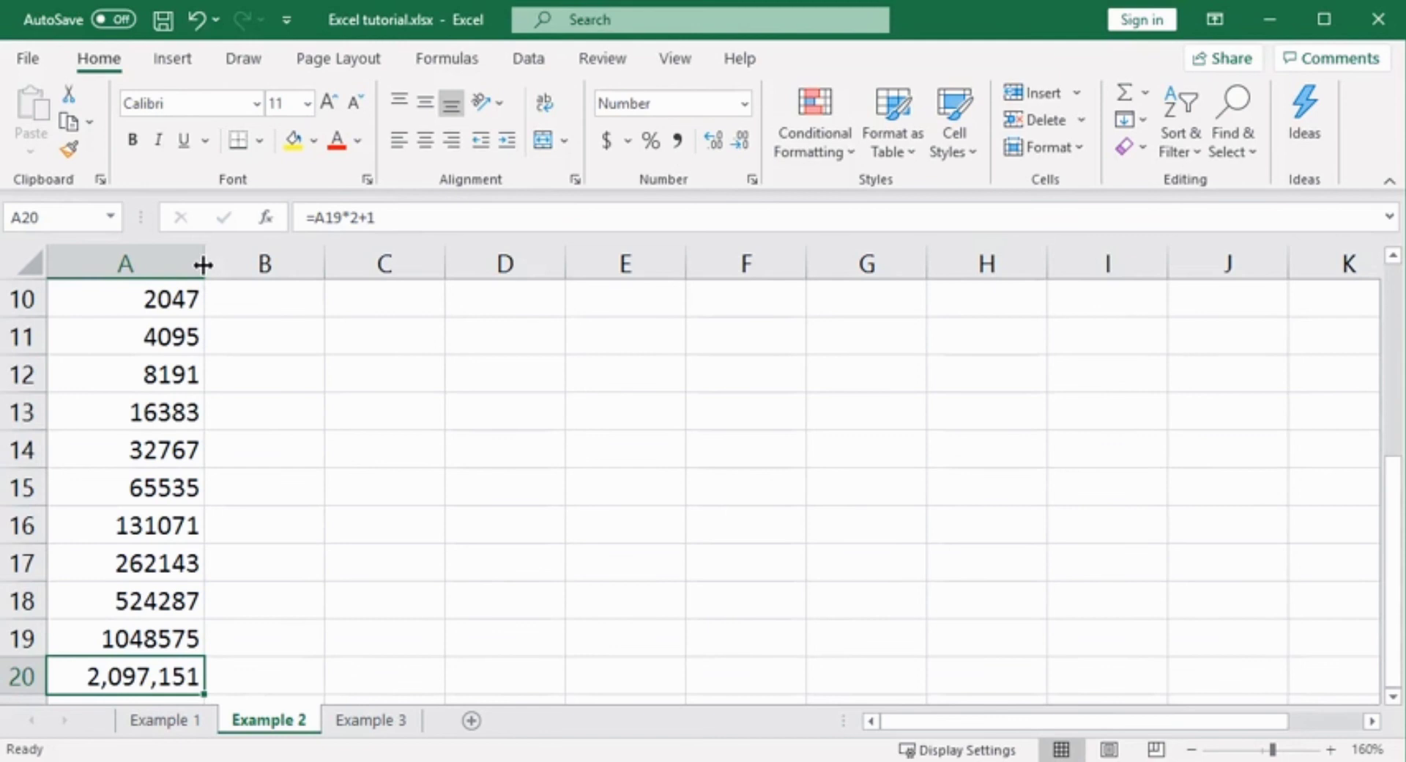